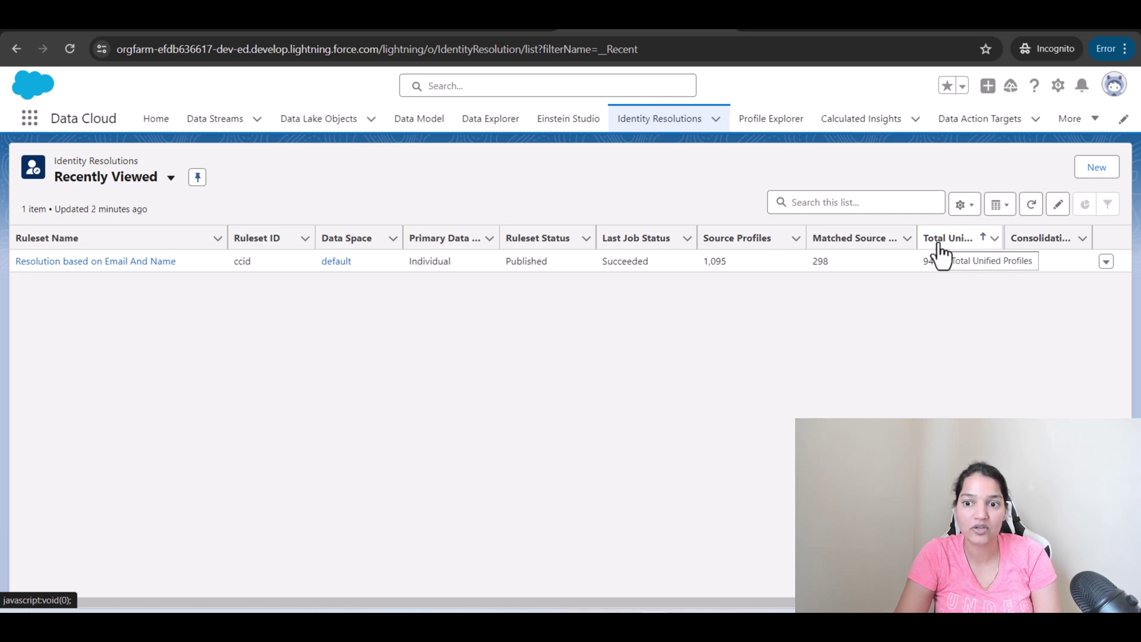
- Open the Email And Name ruleset and highlight 14% consolidation, 1.1K sources and 946 unified profiles
left_click(104, 262)
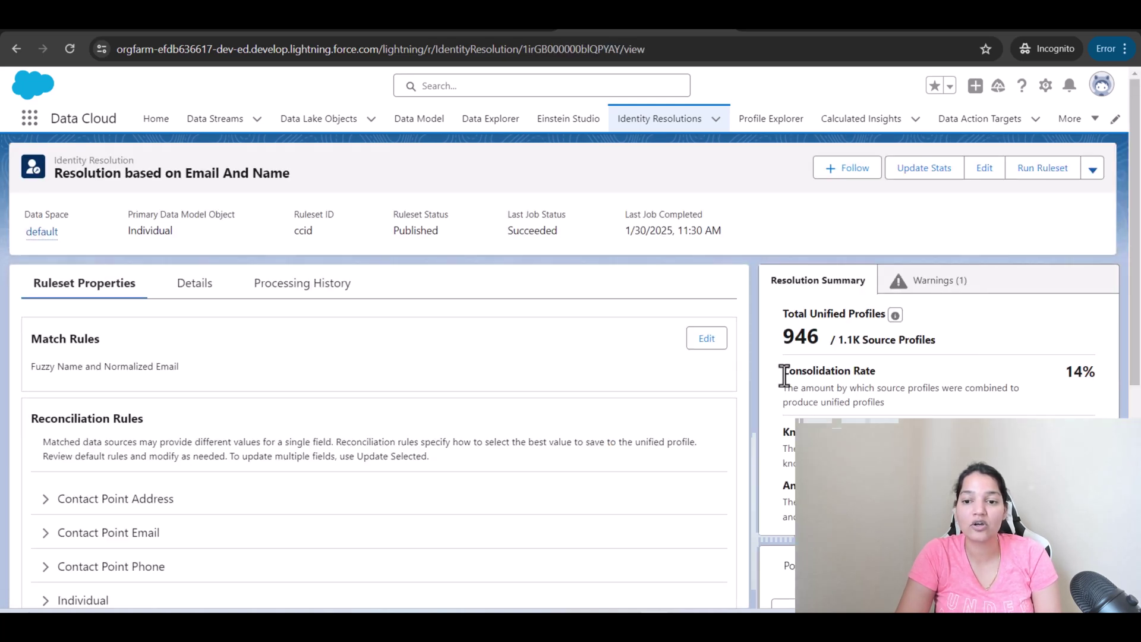
left_click_drag(1104, 374, 1061, 371)
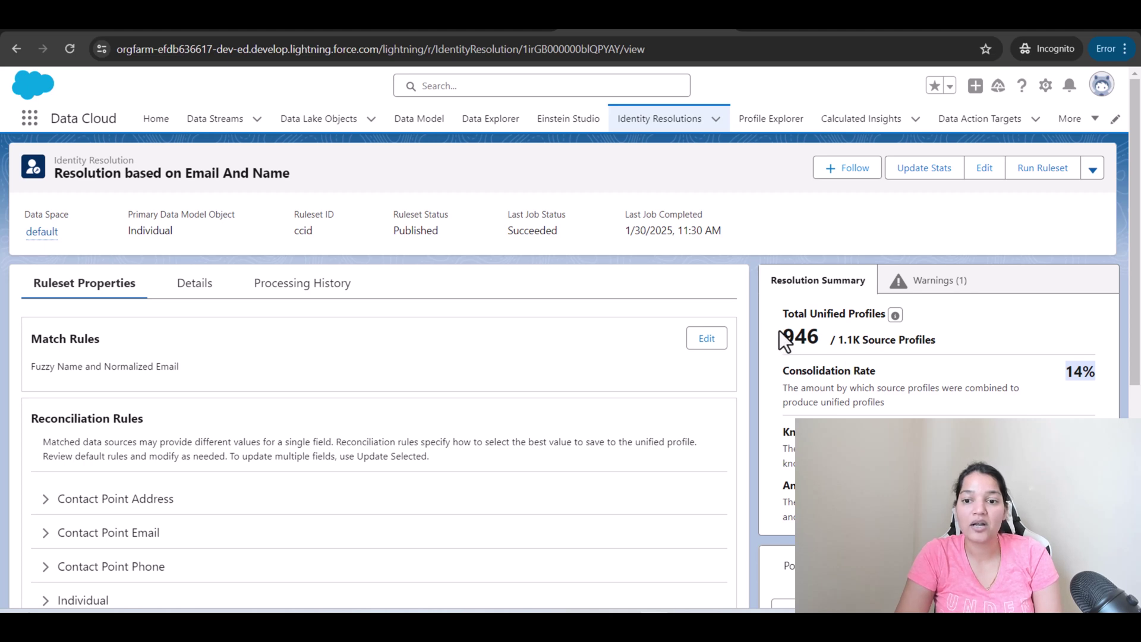
left_click_drag(841, 342, 952, 342)
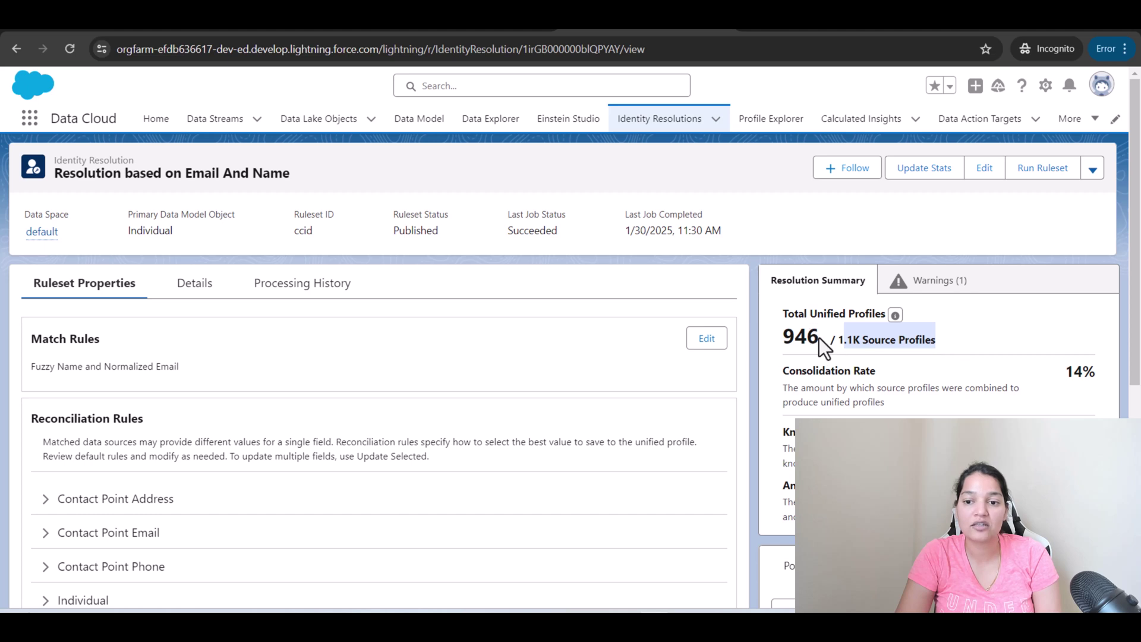
left_click_drag(819, 338, 784, 341)
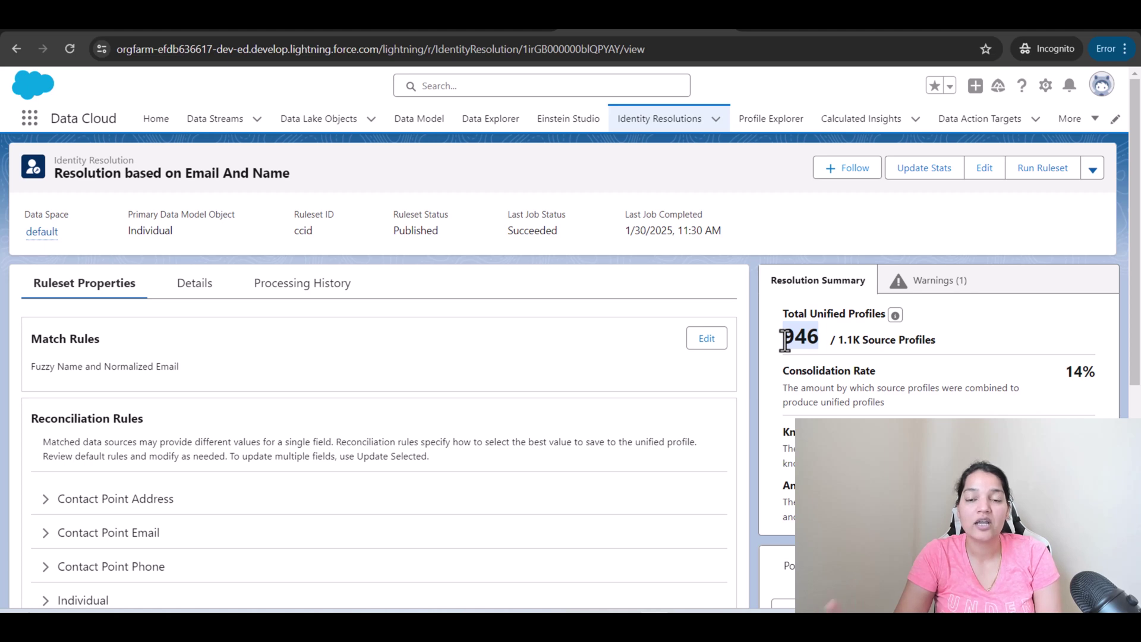
- In Data Explorer, load the Data Model Object Unified Individual ccid by searching 'unified'
left_click(491, 120)
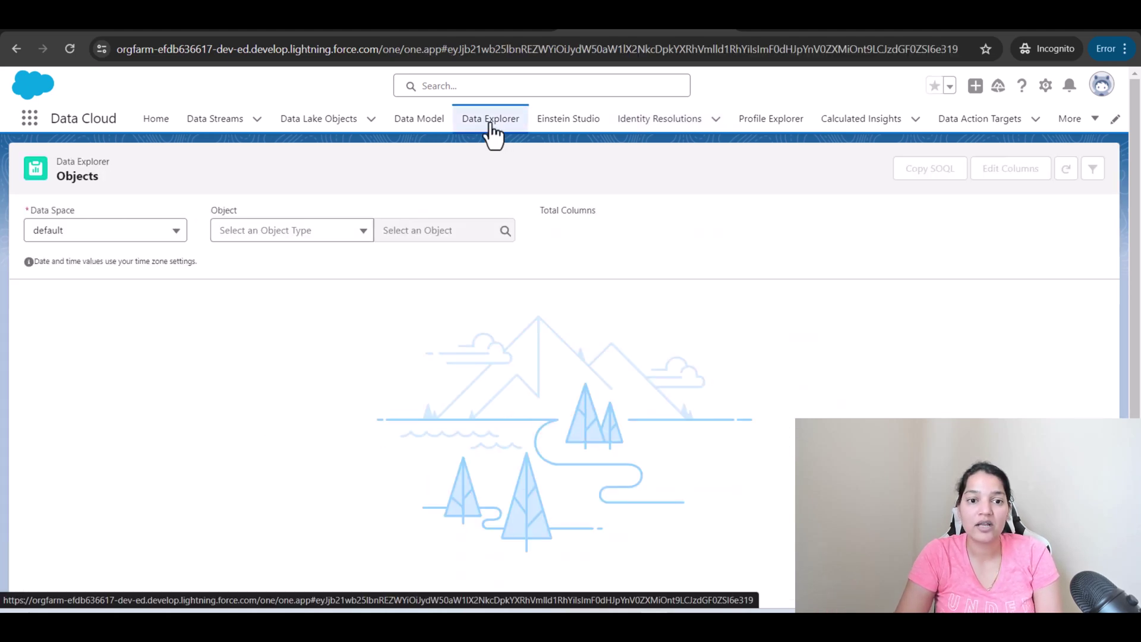
left_click(315, 235)
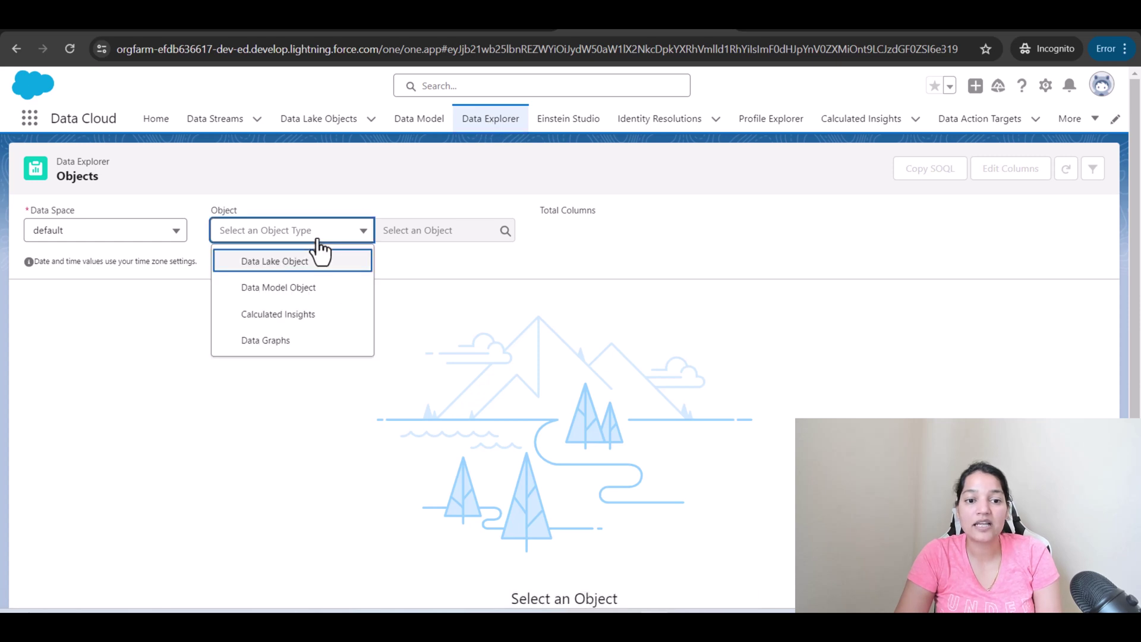
left_click(291, 288)
left_click(405, 231)
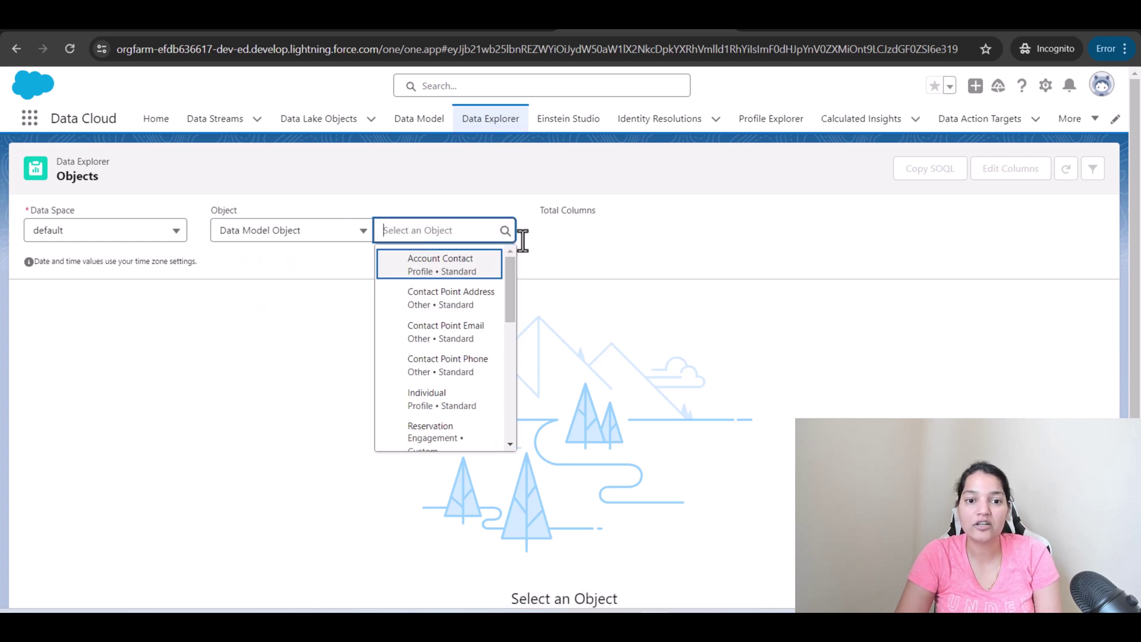
type("unif")
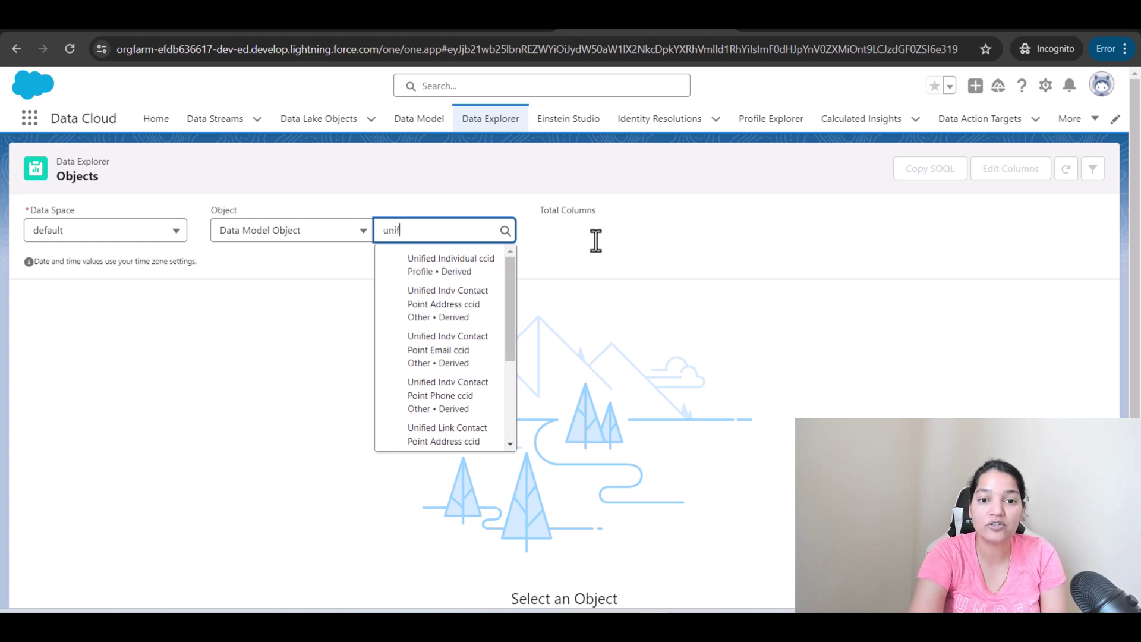
type("ied")
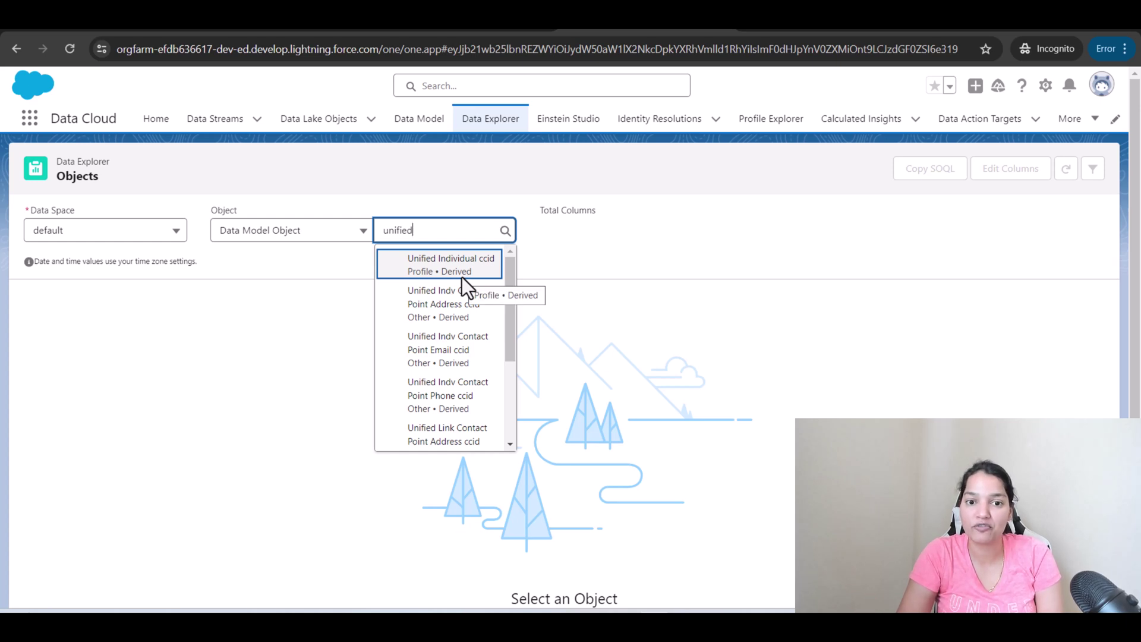
left_click(491, 267)
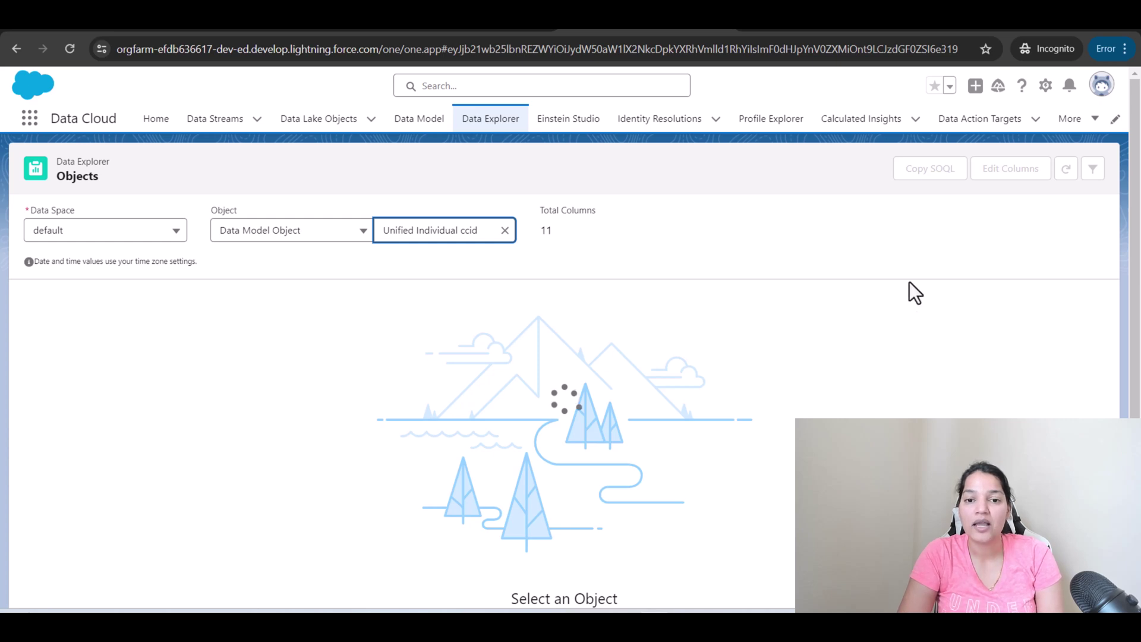
- Remove Created Date, Internal Organization and Last Modified Date from the displayed columns
left_click(1008, 172)
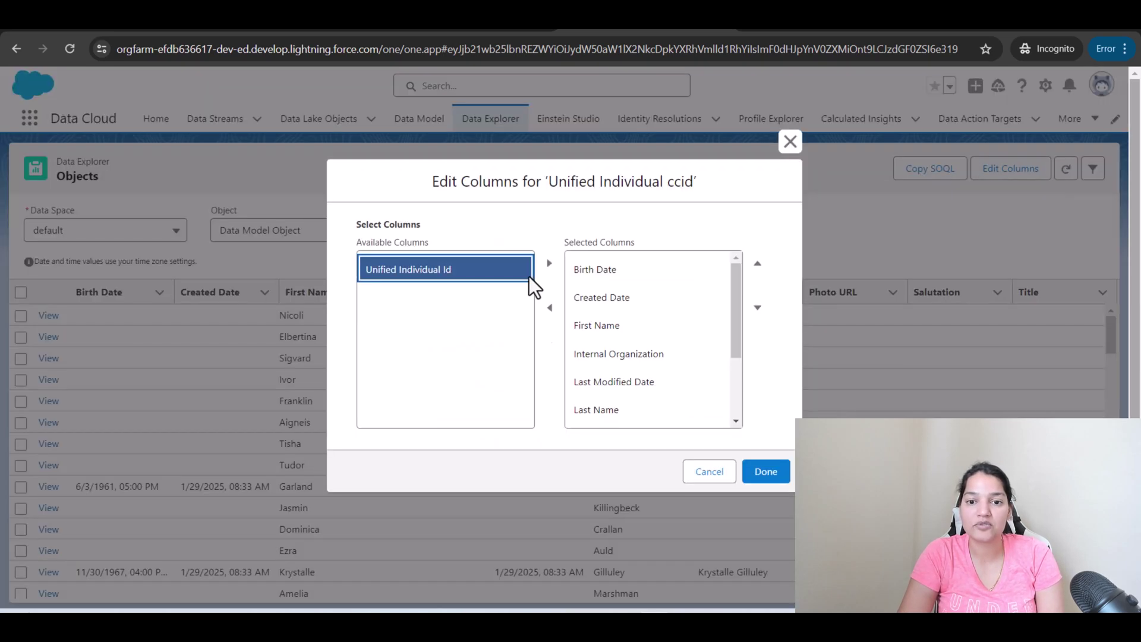
left_click(662, 279)
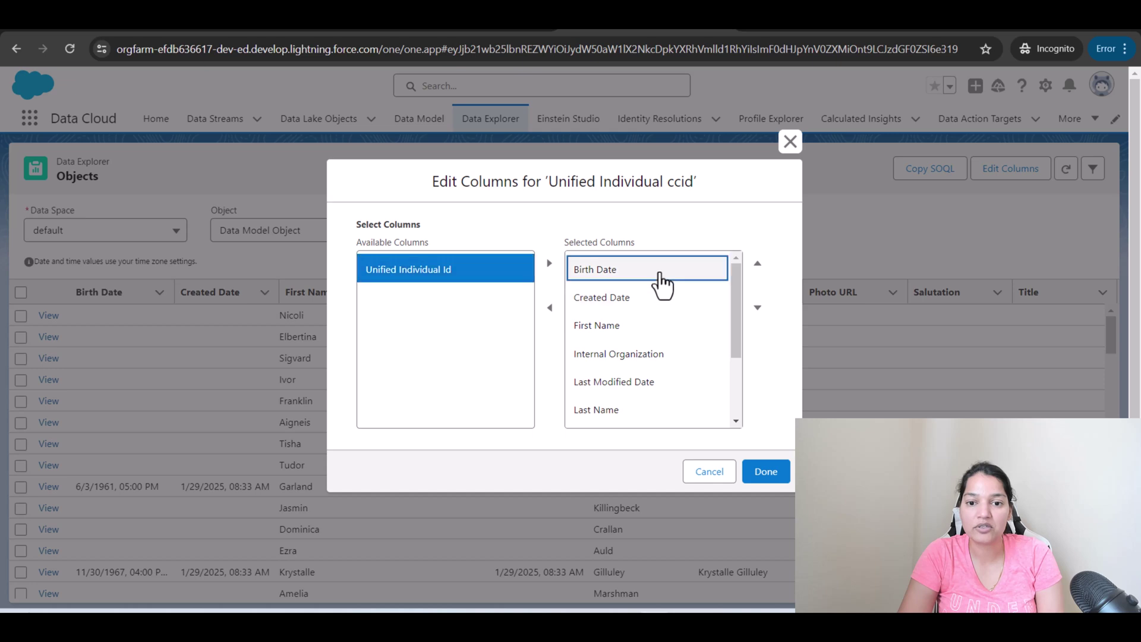
left_click(644, 299)
left_click(550, 307)
left_click(597, 300)
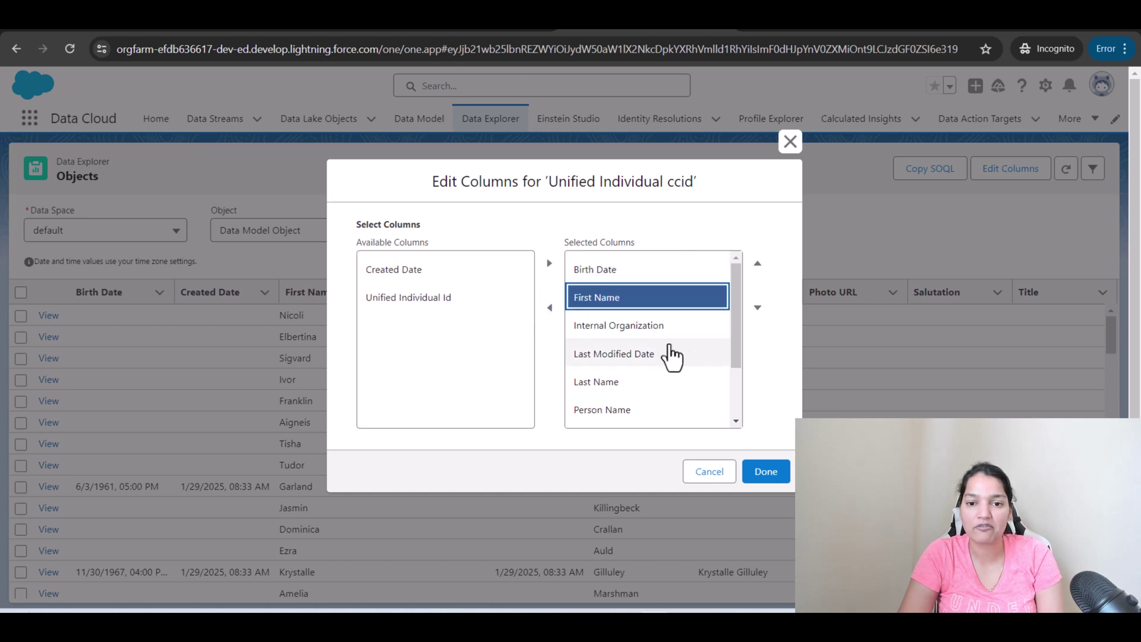
left_click(585, 324)
left_click(549, 308)
left_click(623, 334)
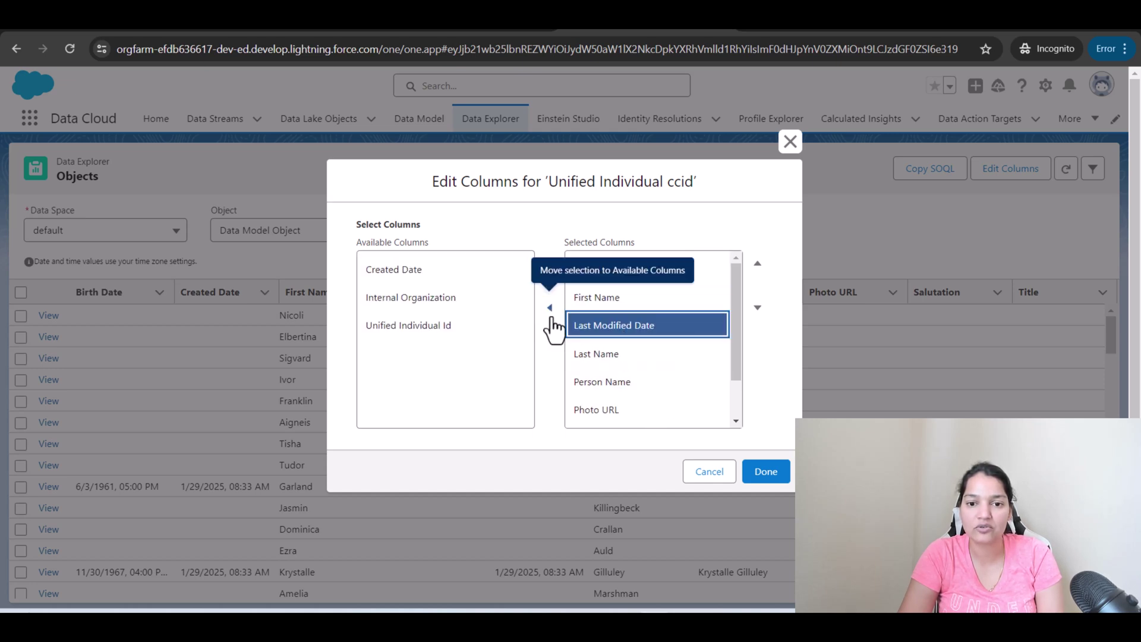
left_click(550, 307)
- Move First Name and Last Name to the top of the column order, above Birth Date
left_click(610, 328)
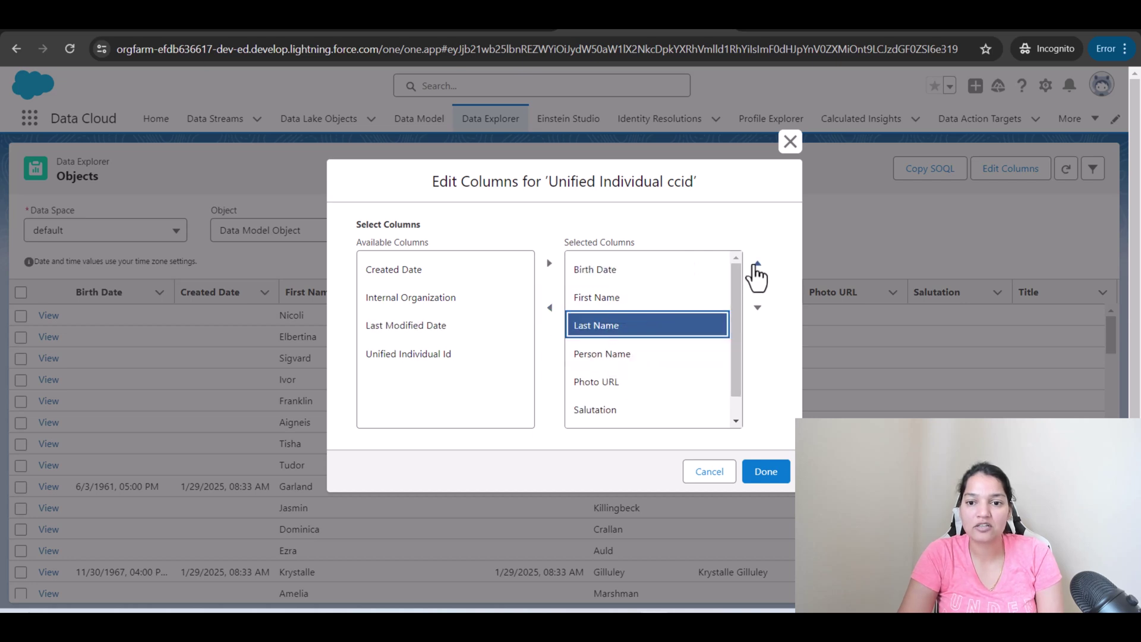
left_click(757, 263)
left_click(595, 328)
left_click(758, 264)
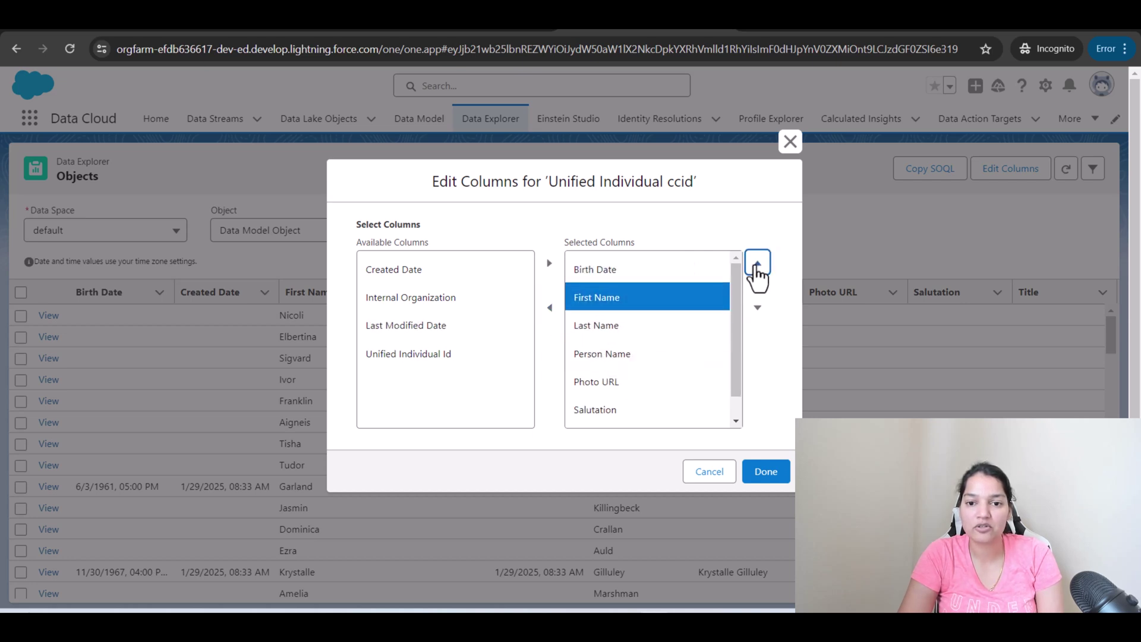
left_click(763, 268)
left_click(618, 327)
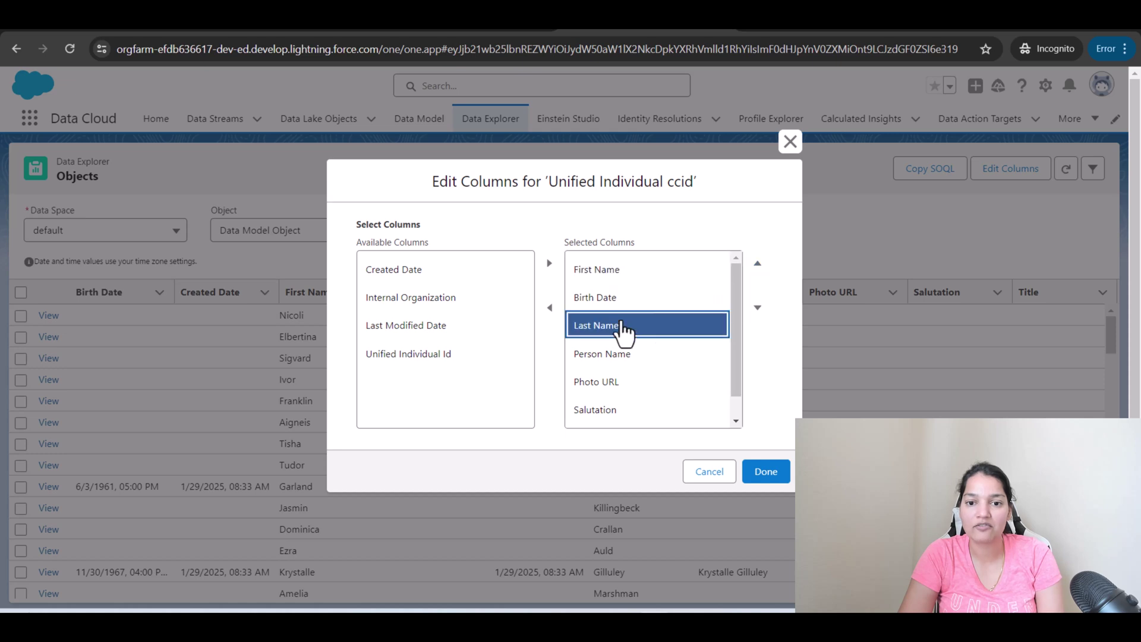
left_click(757, 265)
- Add the hidden Unified Individual Id column to the displayed columns
scroll(645, 375, "down", 1)
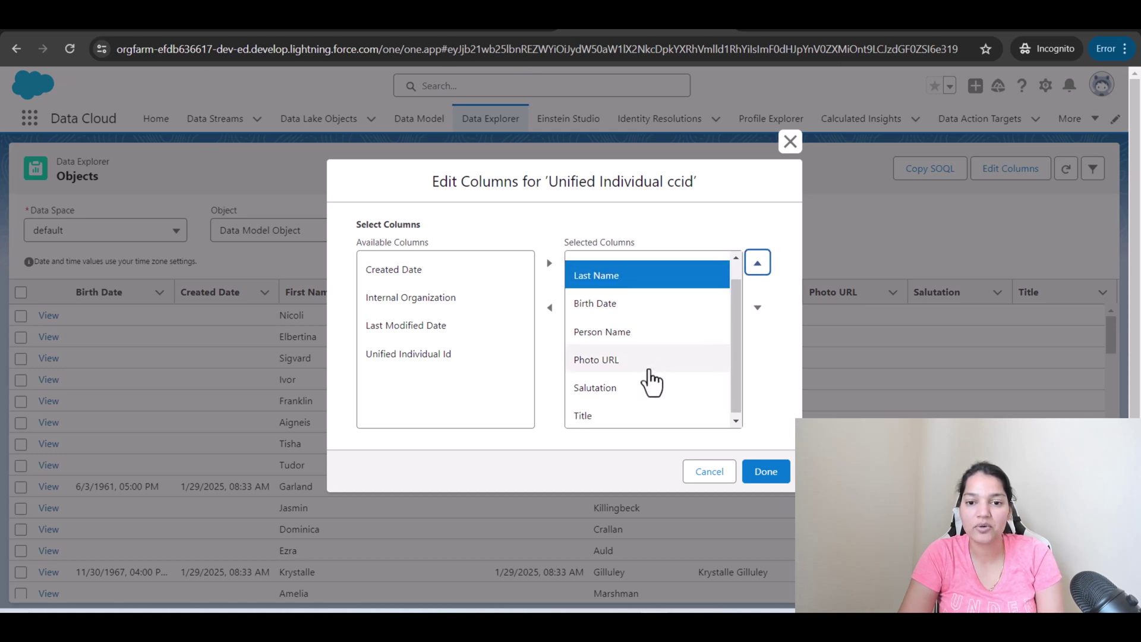
scroll(630, 387, "down", 1)
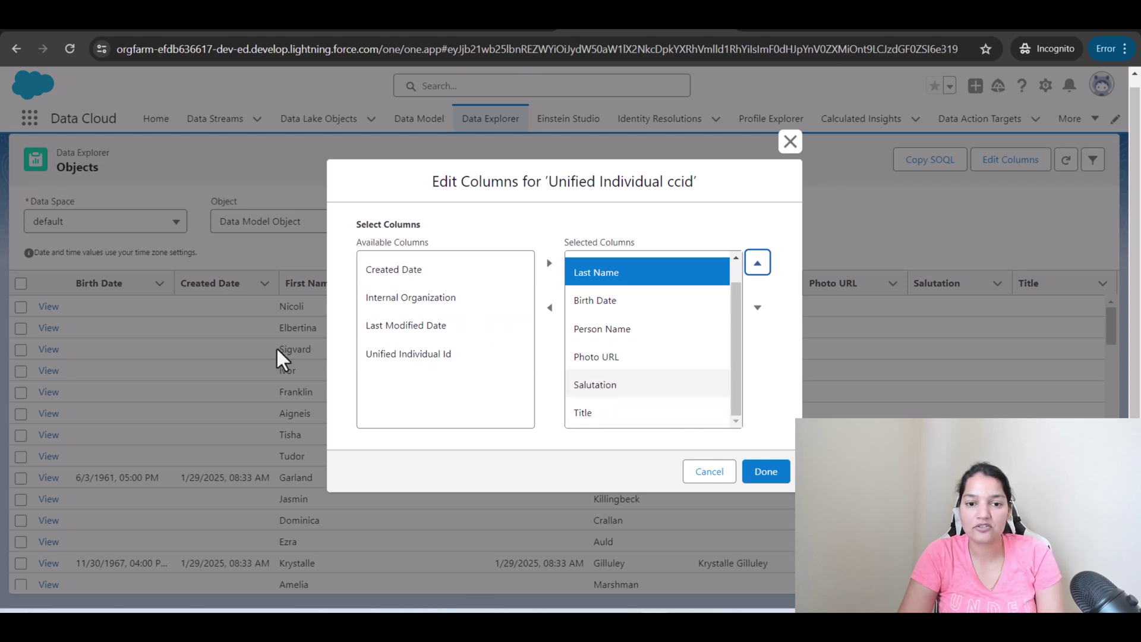
left_click(405, 356)
left_click(754, 267)
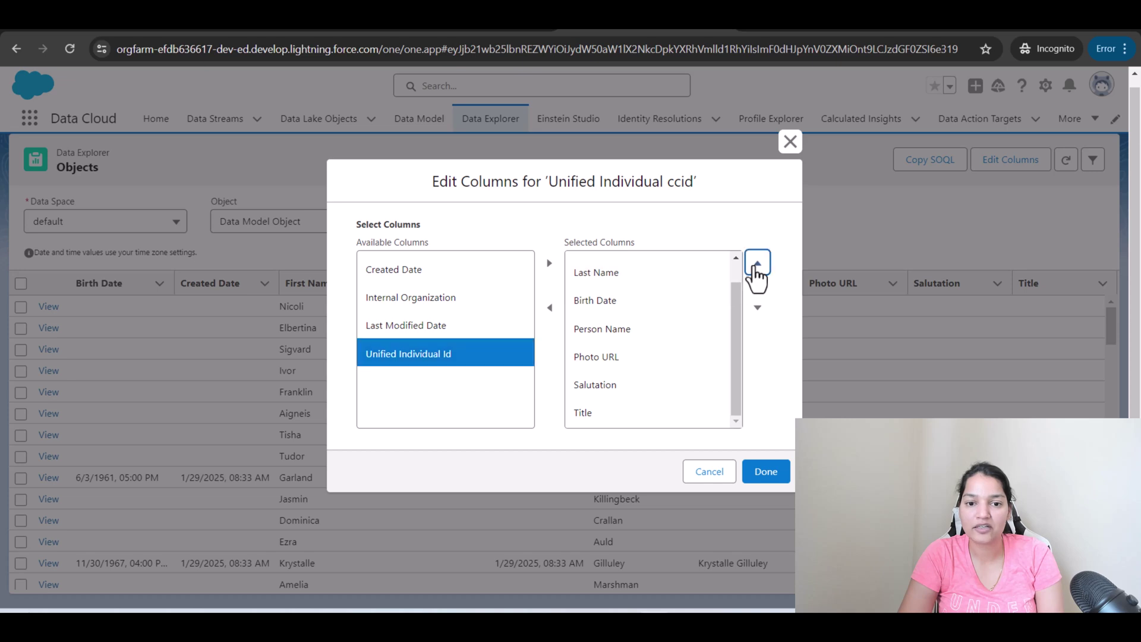
left_click(550, 262)
- Move Unified Individual Id to the first column position and apply the layout
left_click(729, 329)
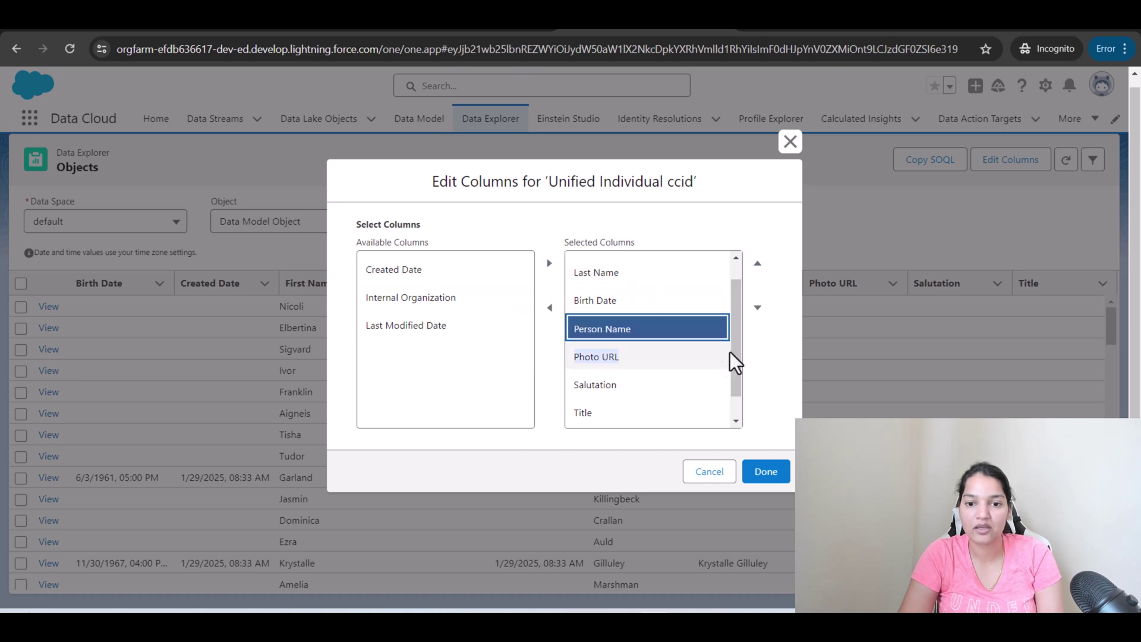
scroll(737, 380, "down", 1)
left_click(624, 415)
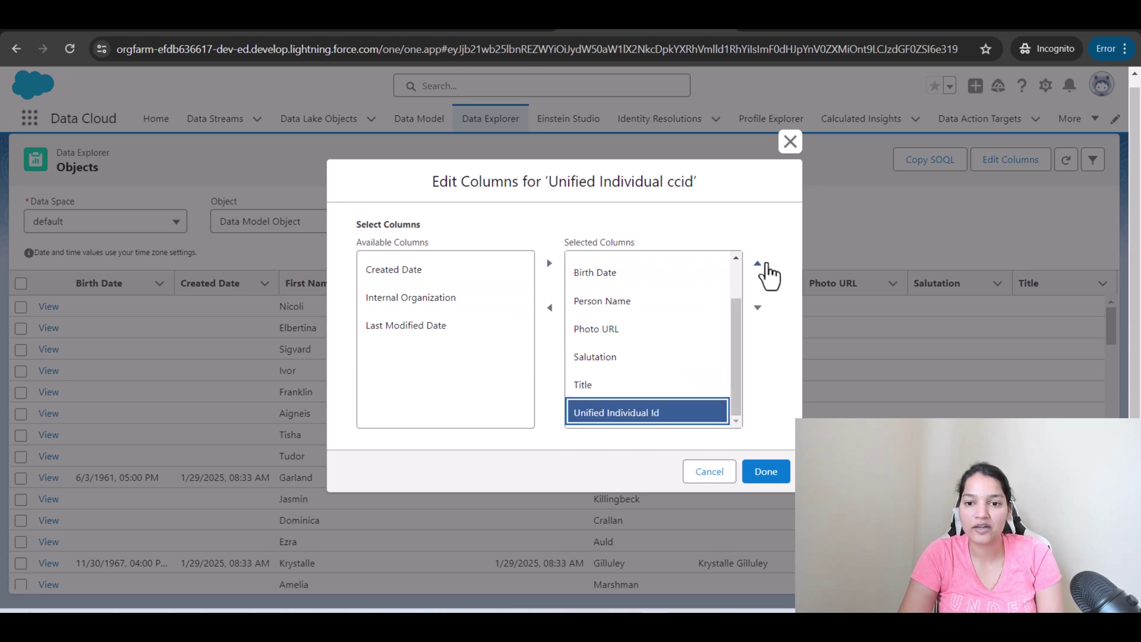
left_click(758, 265)
left_click(757, 266)
left_click(757, 265)
left_click(758, 266)
left_click(758, 266)
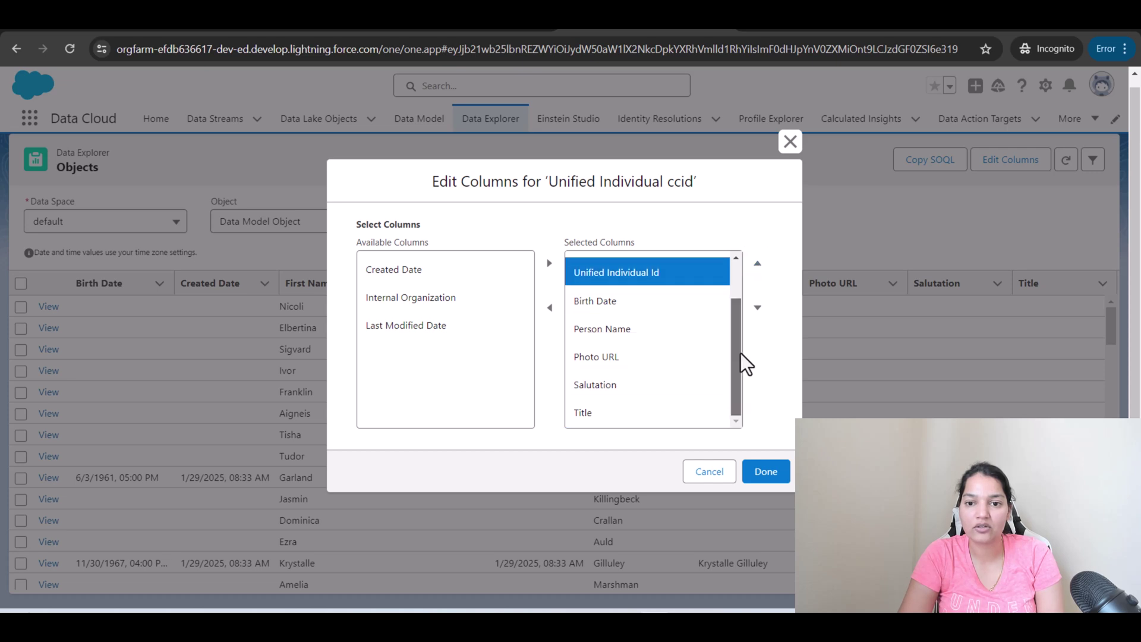
left_click_drag(741, 353, 736, 315)
left_click(758, 263)
left_click(758, 263)
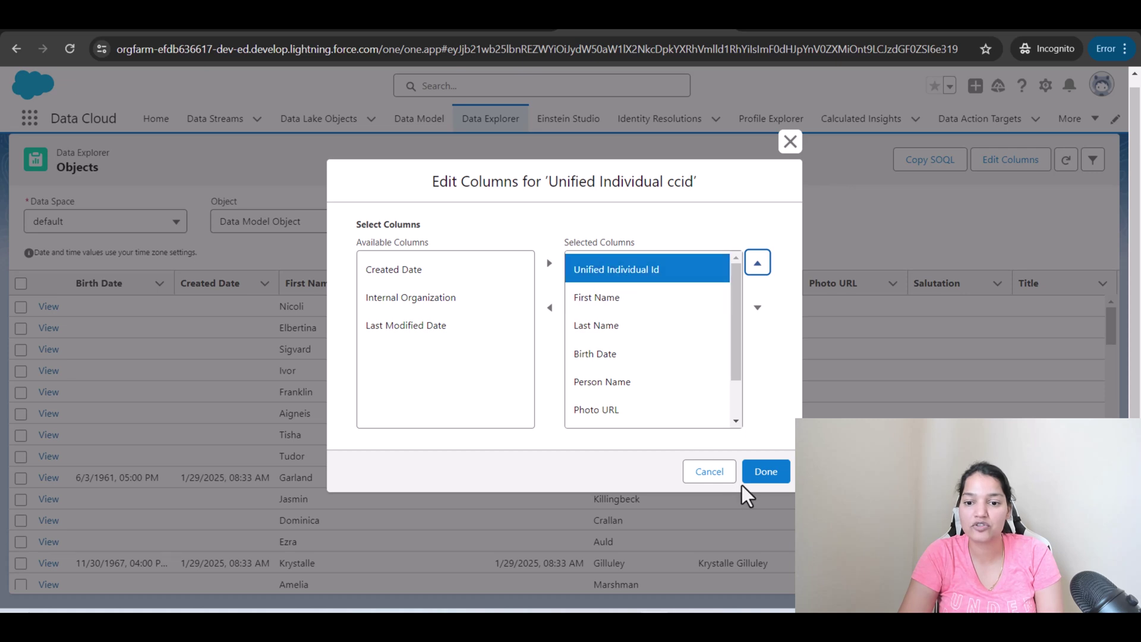
left_click(783, 476)
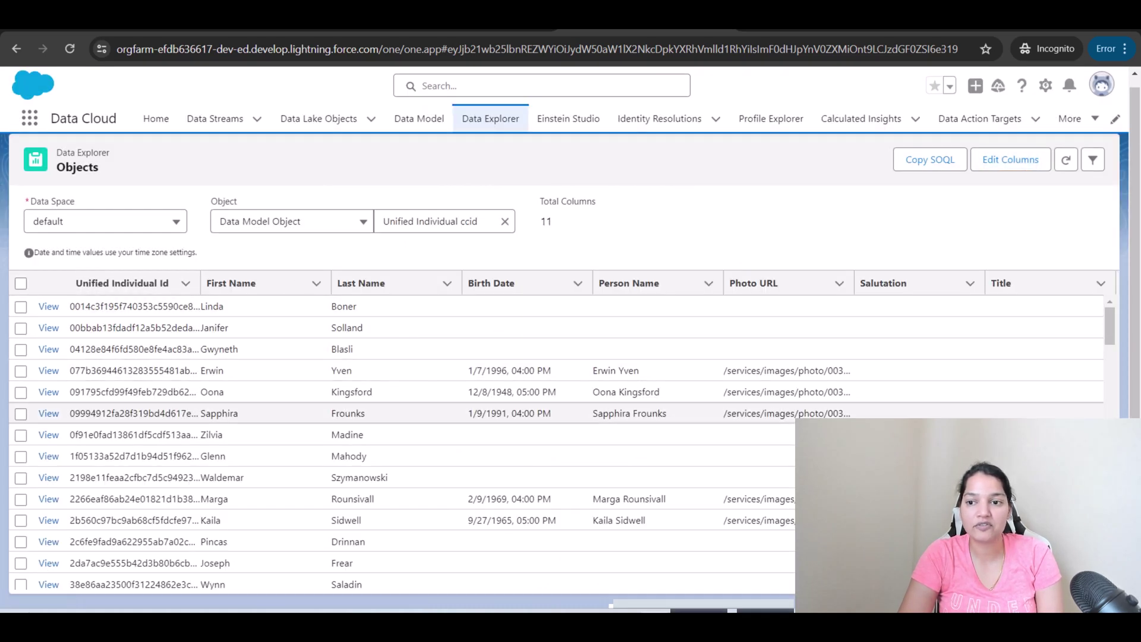
- Add a filter condition of Last Name equals the person's surname
scroll(381, 433, "down", 5)
scroll(380, 434, "down", 10)
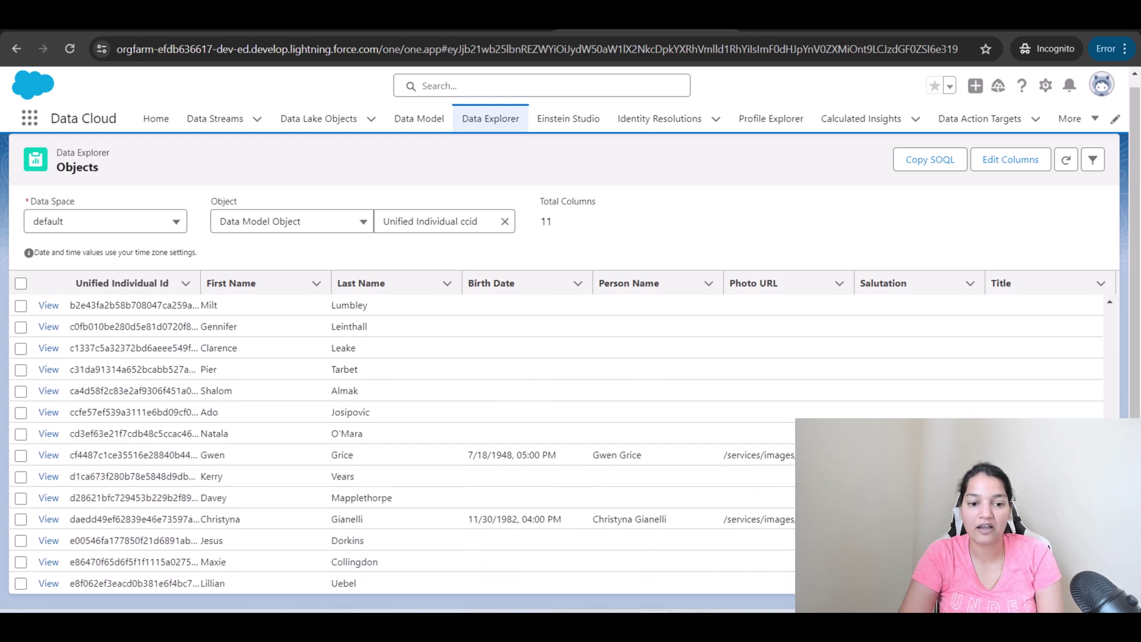
scroll(556, 440, "up", 15)
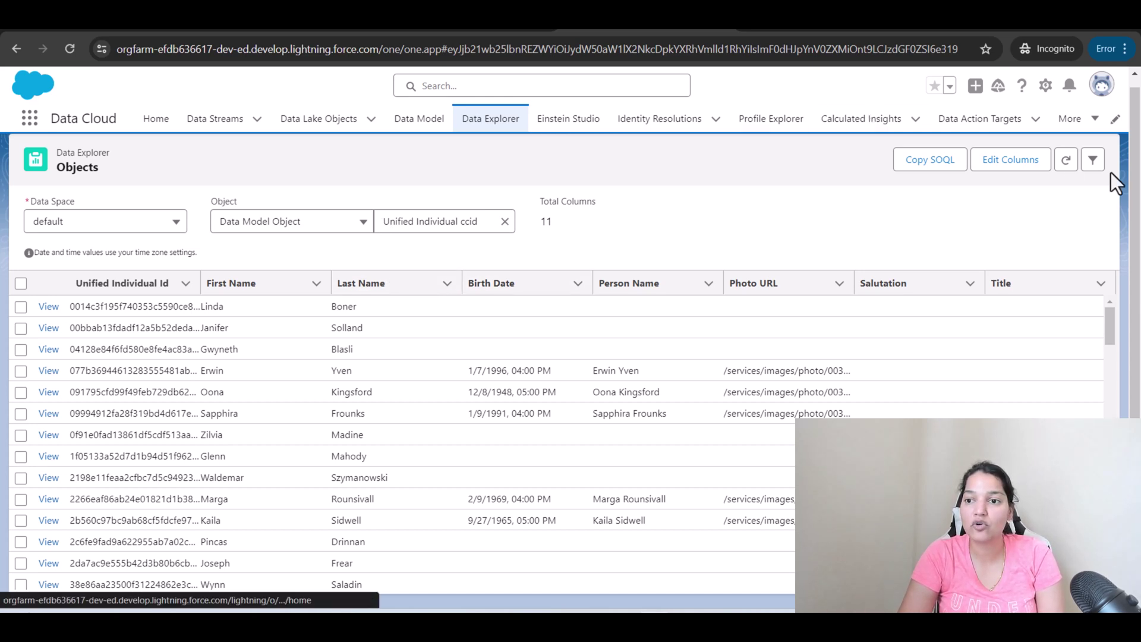
left_click(1092, 159)
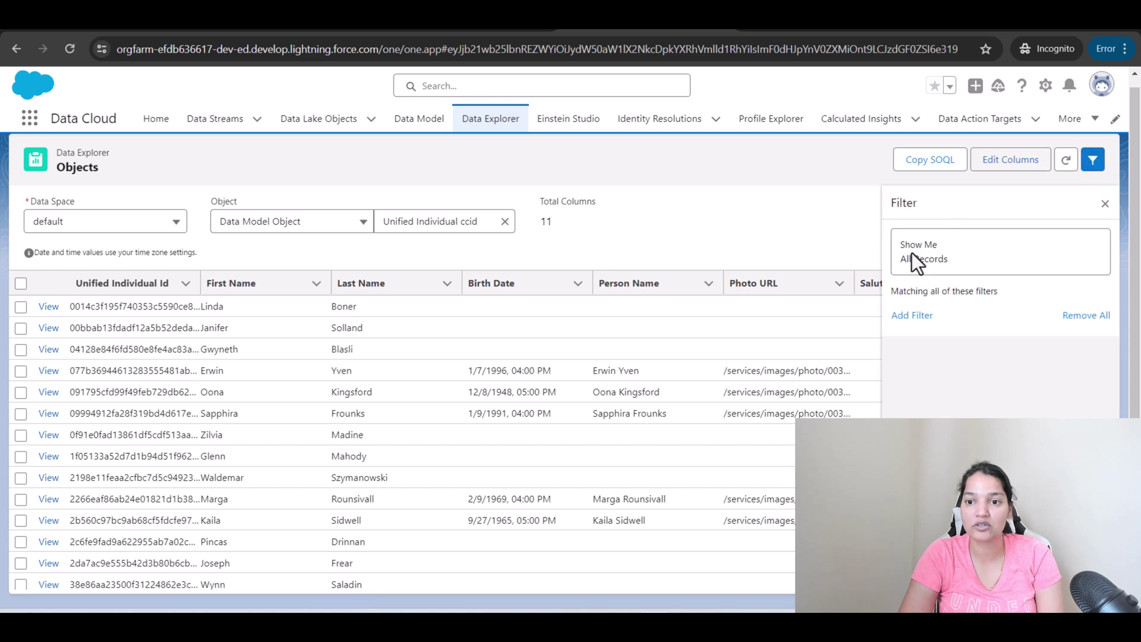
left_click(912, 315)
left_click(766, 355)
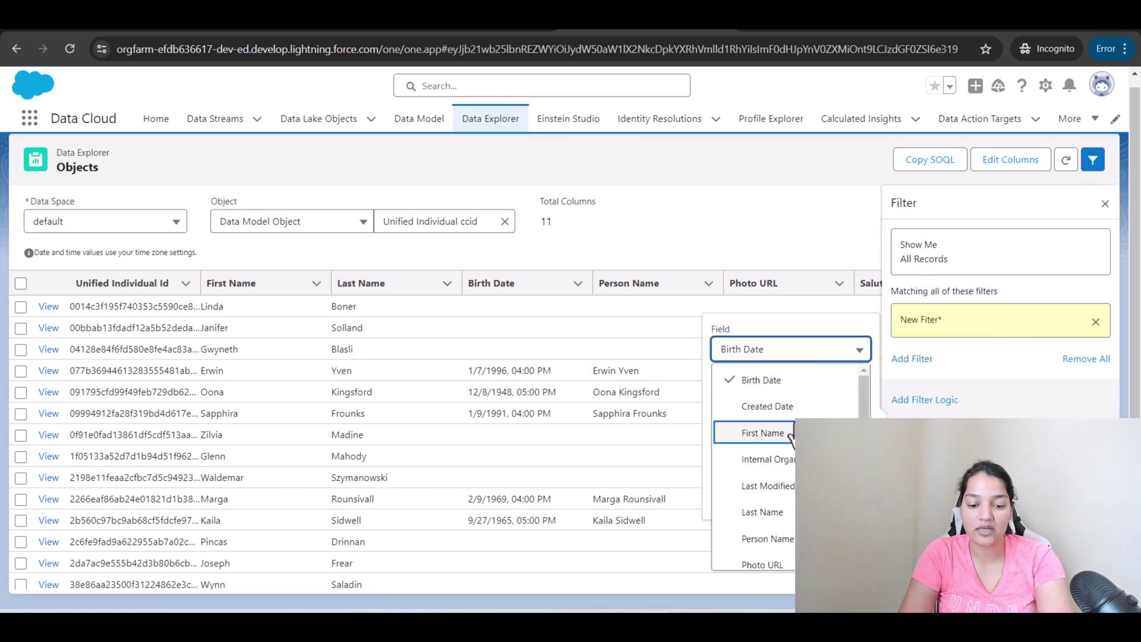
left_click(762, 512)
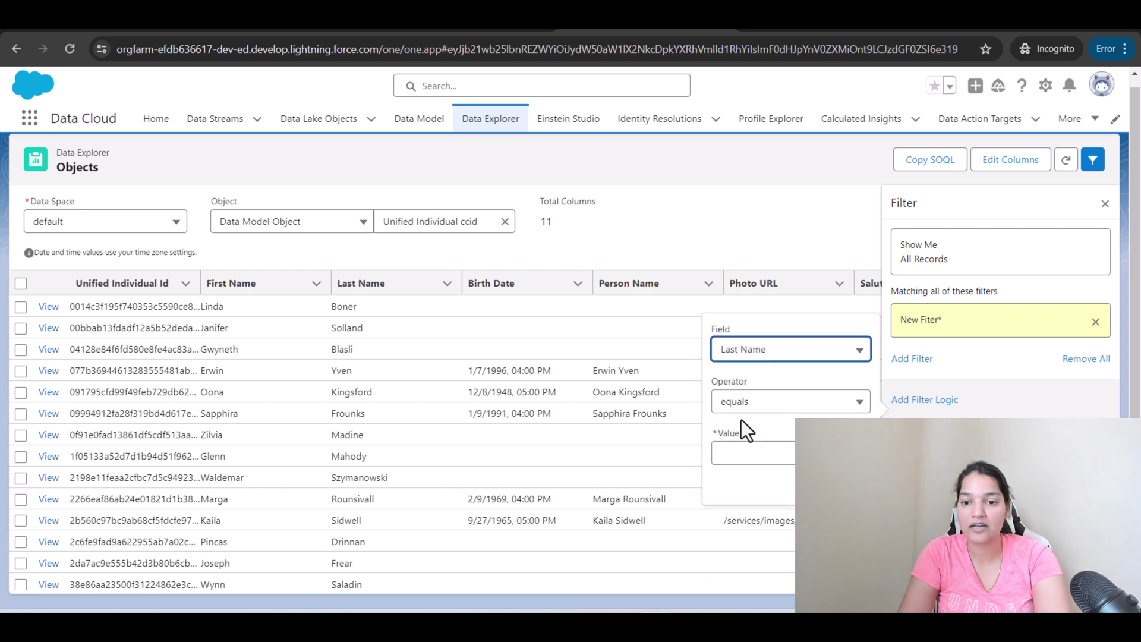
left_click(749, 453)
type("Rodriguez")
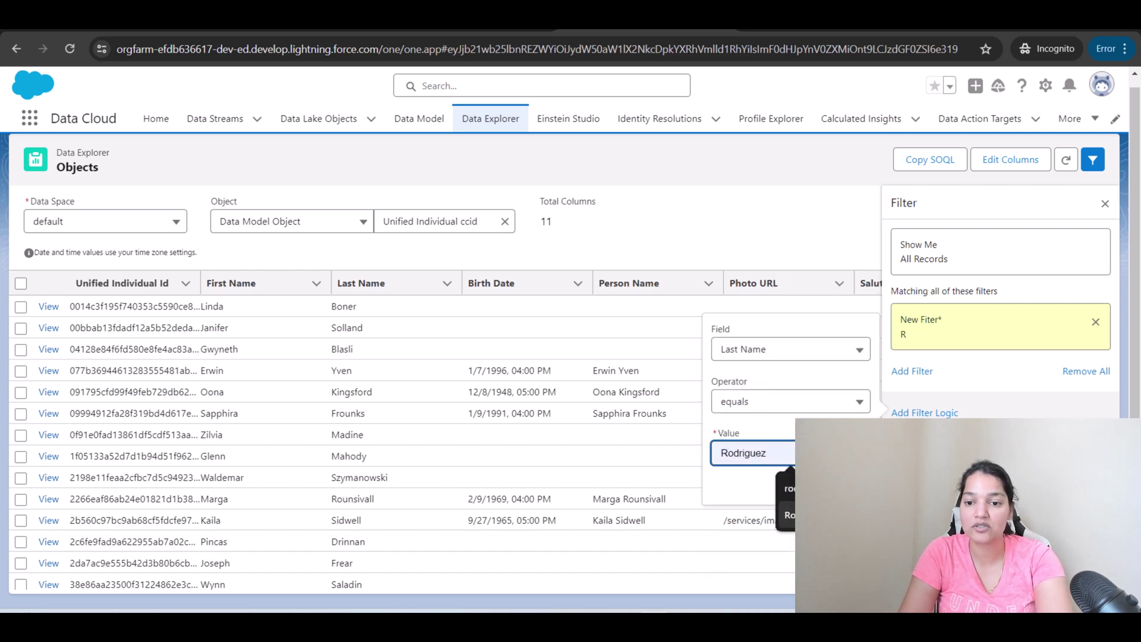
key("Return")
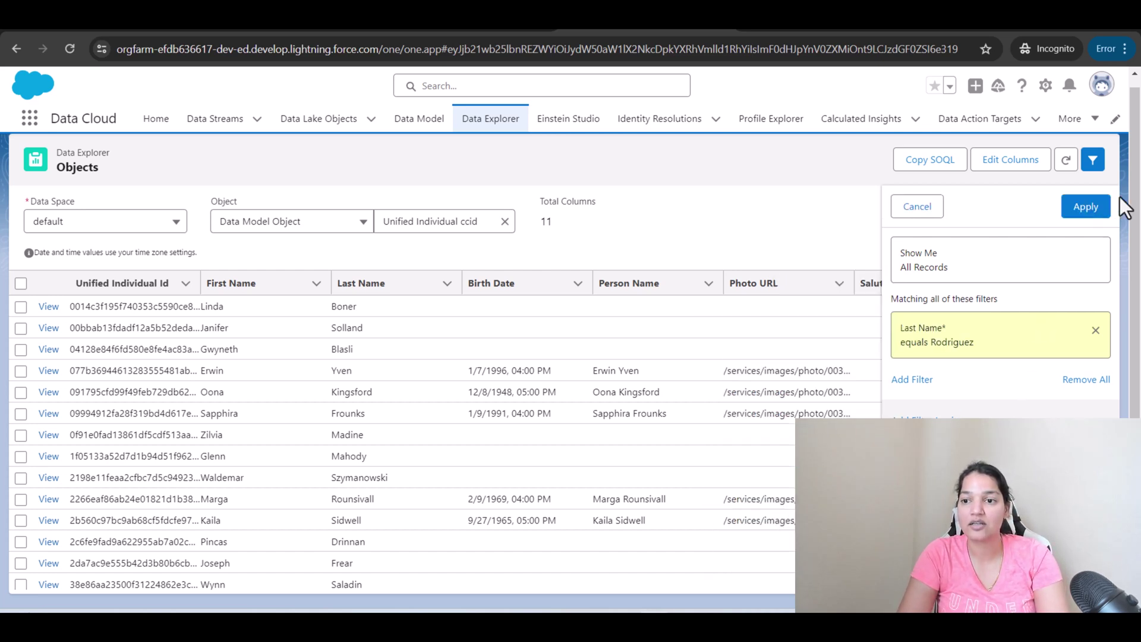
- Apply the filter and select the remaining record's Unified Individual Id
left_click(1076, 208)
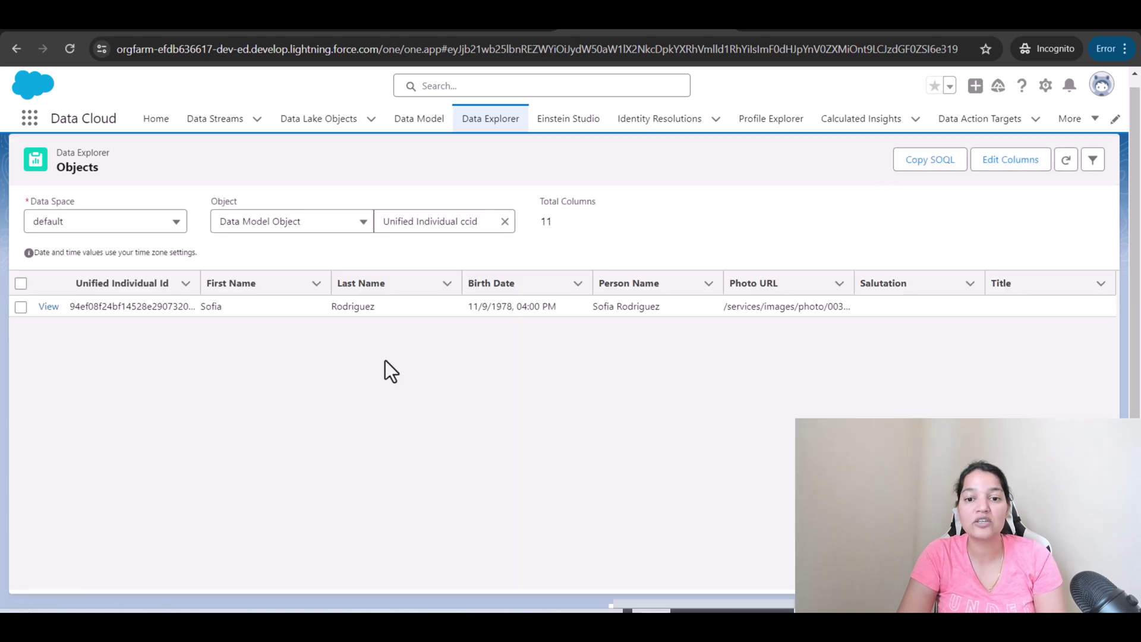
left_click_drag(661, 307, 595, 313)
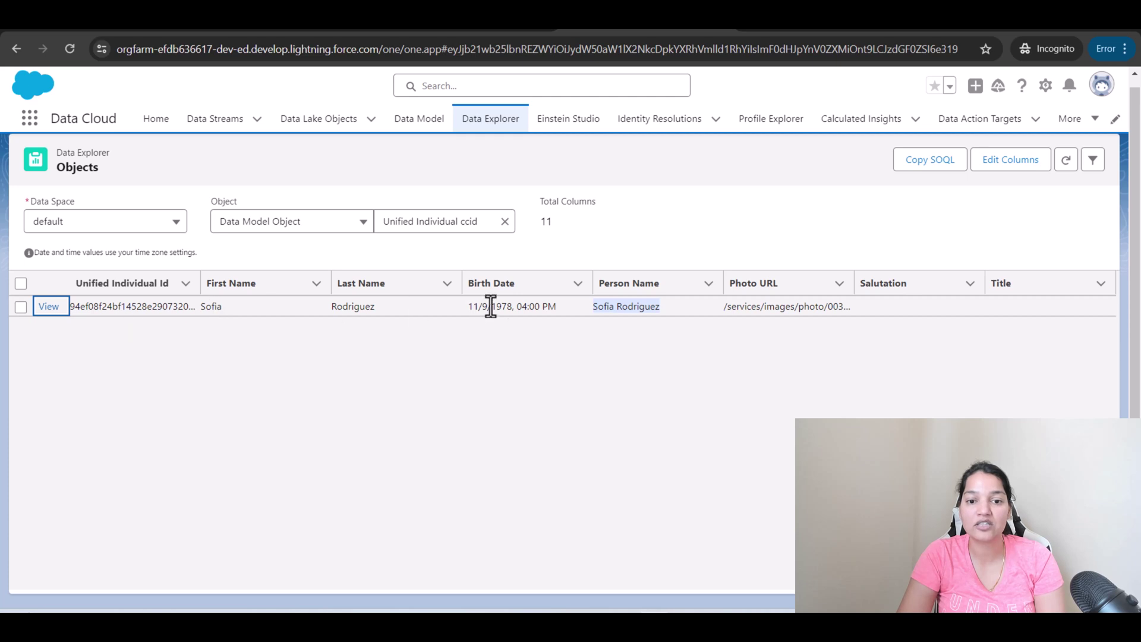
double_click(97, 308)
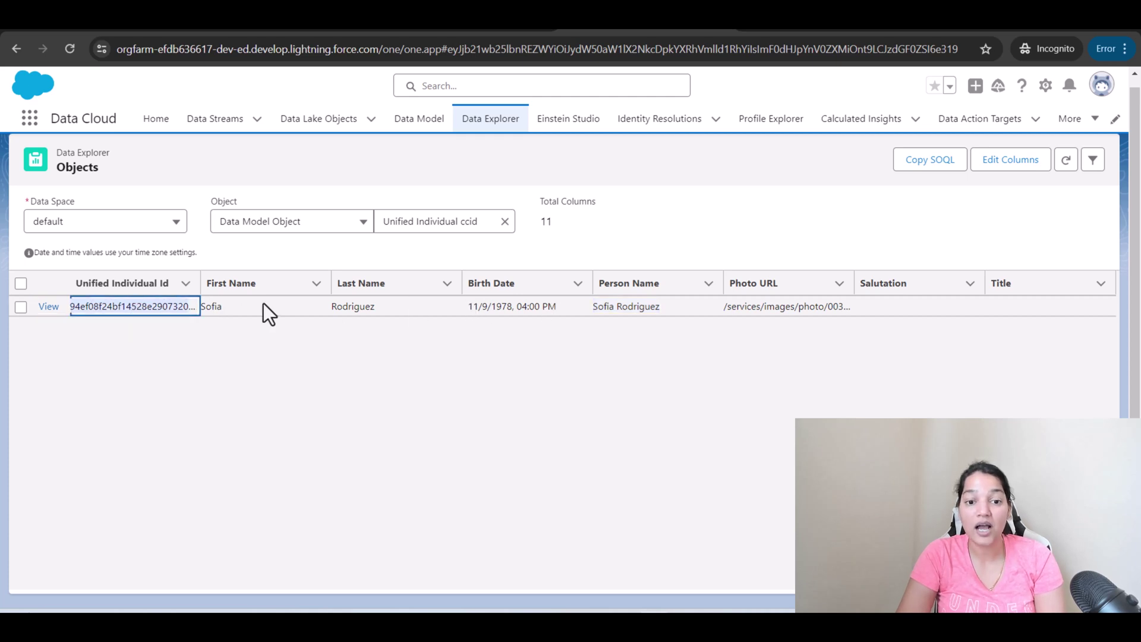
- Switch the Data Explorer object to Unified Link Individual ccid
left_click(505, 222)
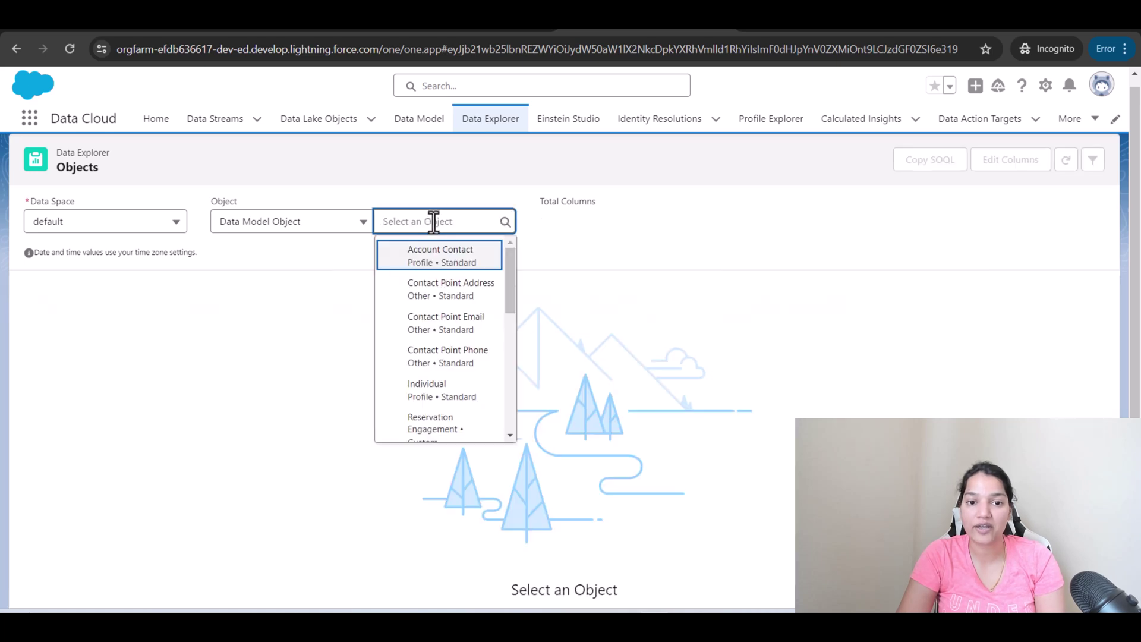
type("unified ")
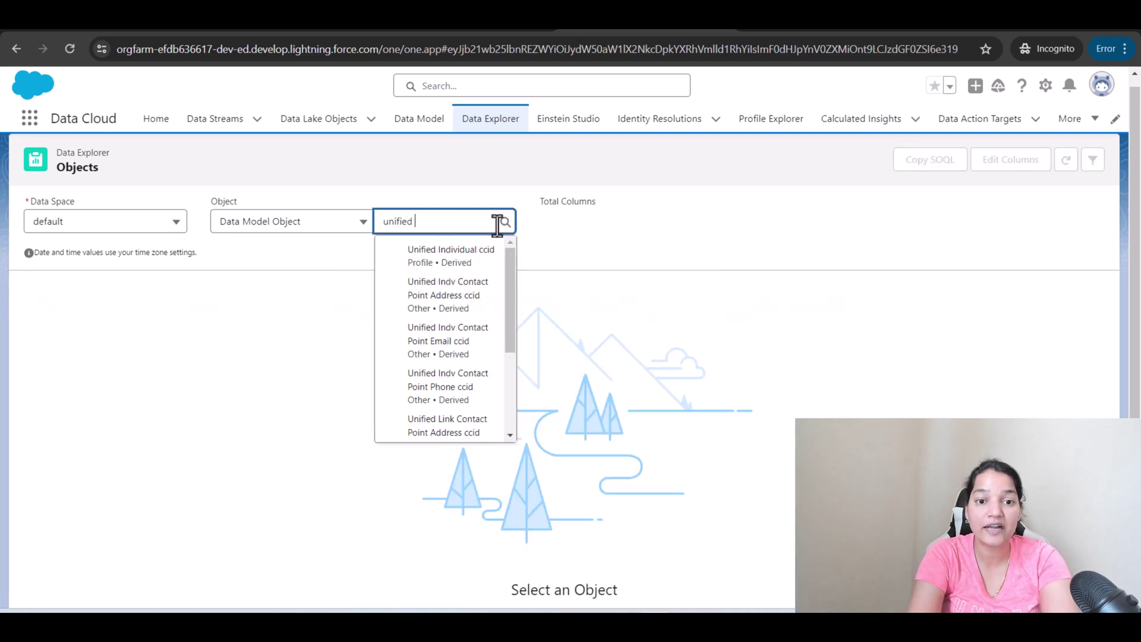
type("lin")
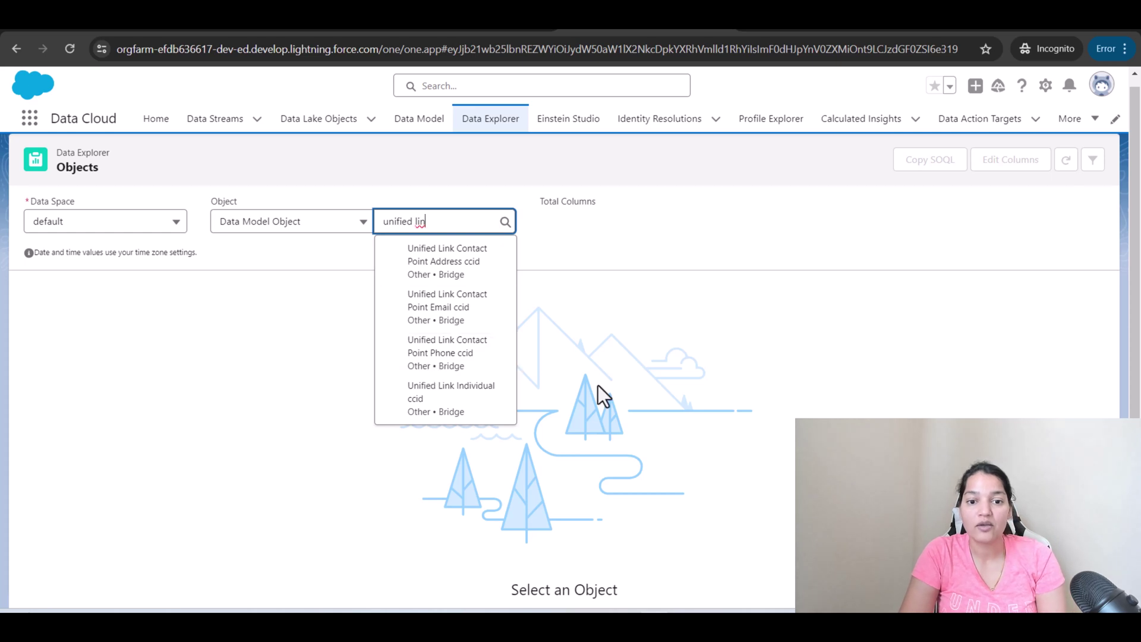
left_click(438, 407)
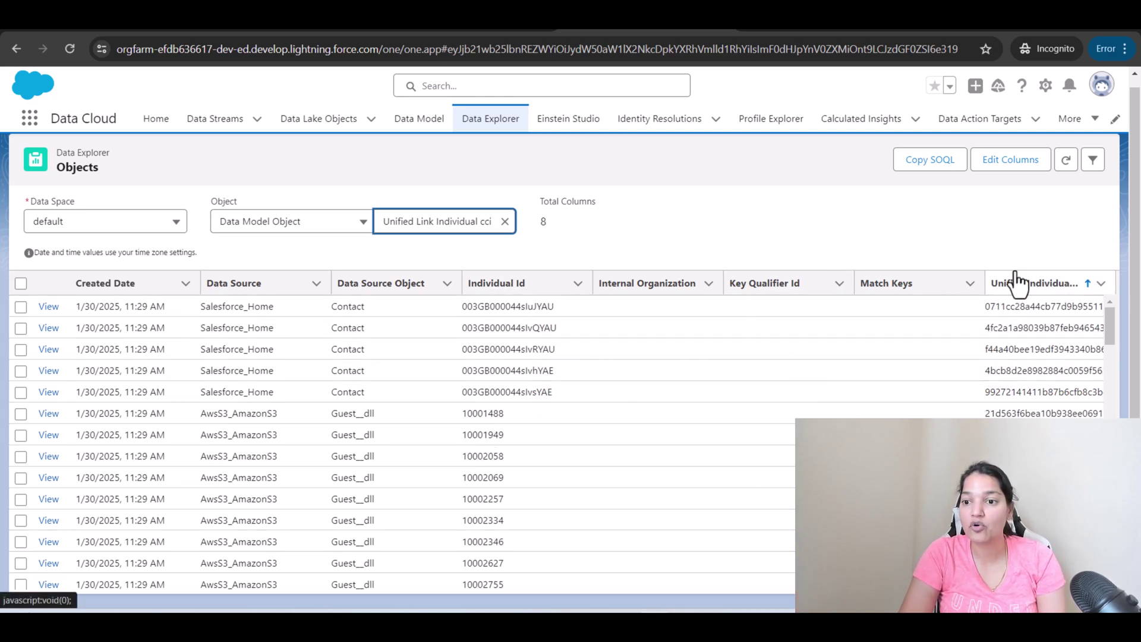
- Switch the object back to Unified Individual ccid by searching 'unified ind'
left_click(504, 221)
left_click(350, 229)
left_click(436, 226)
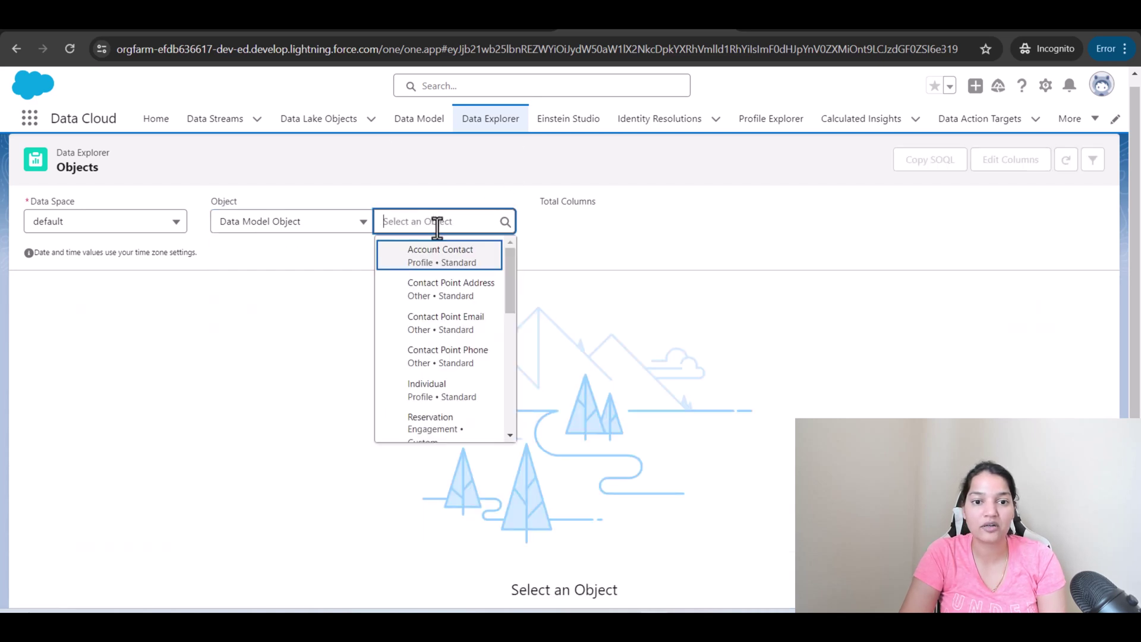
type("unified")
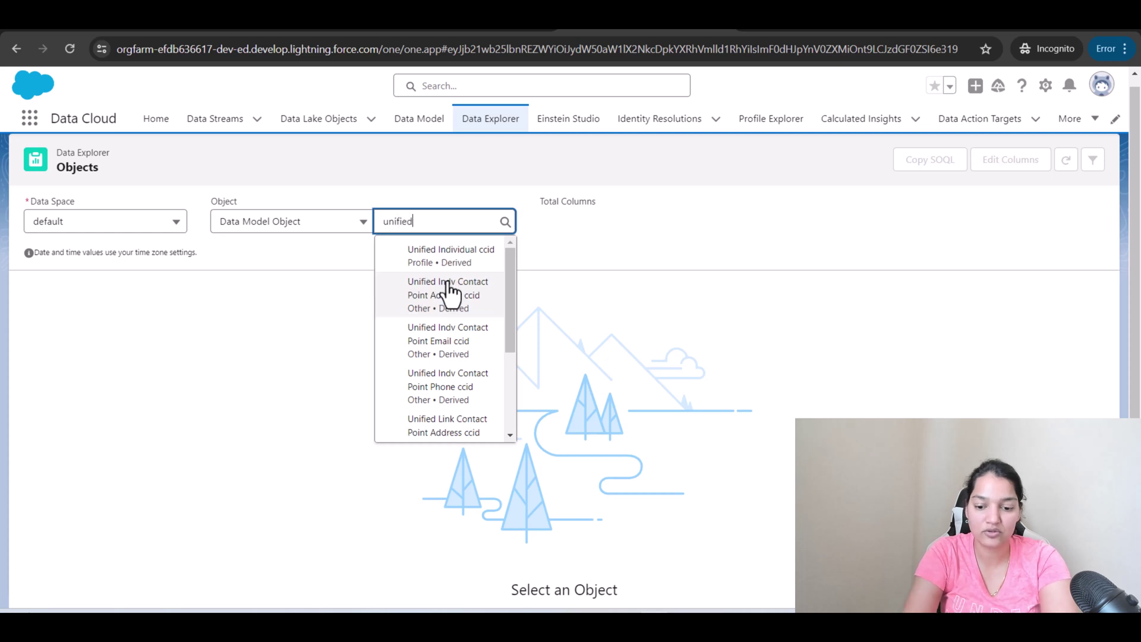
type(" ind")
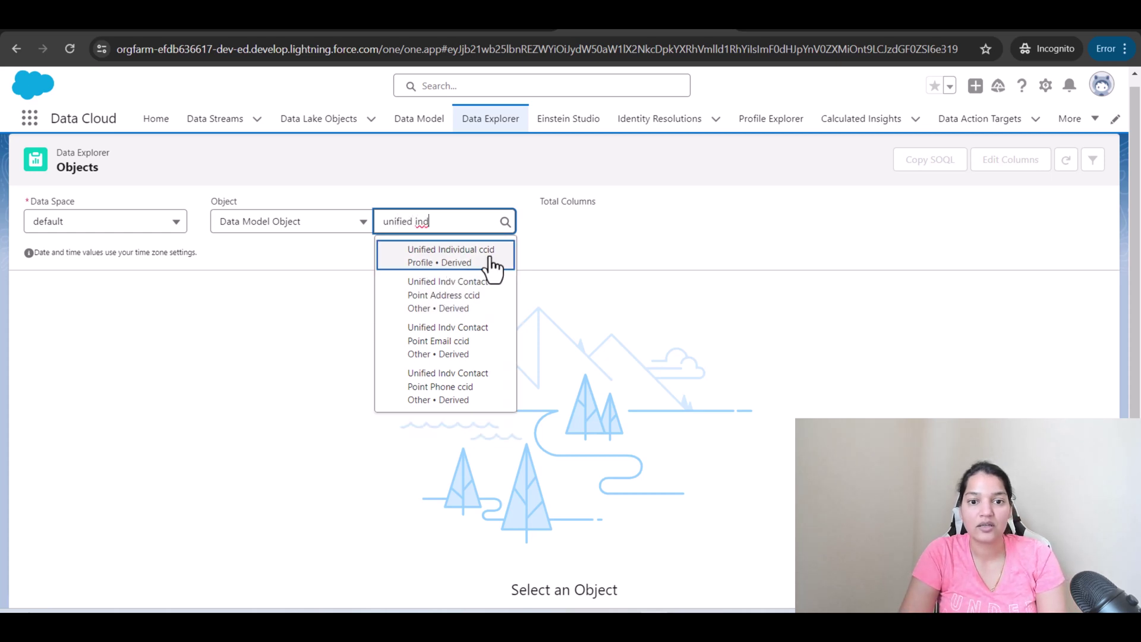
left_click(491, 264)
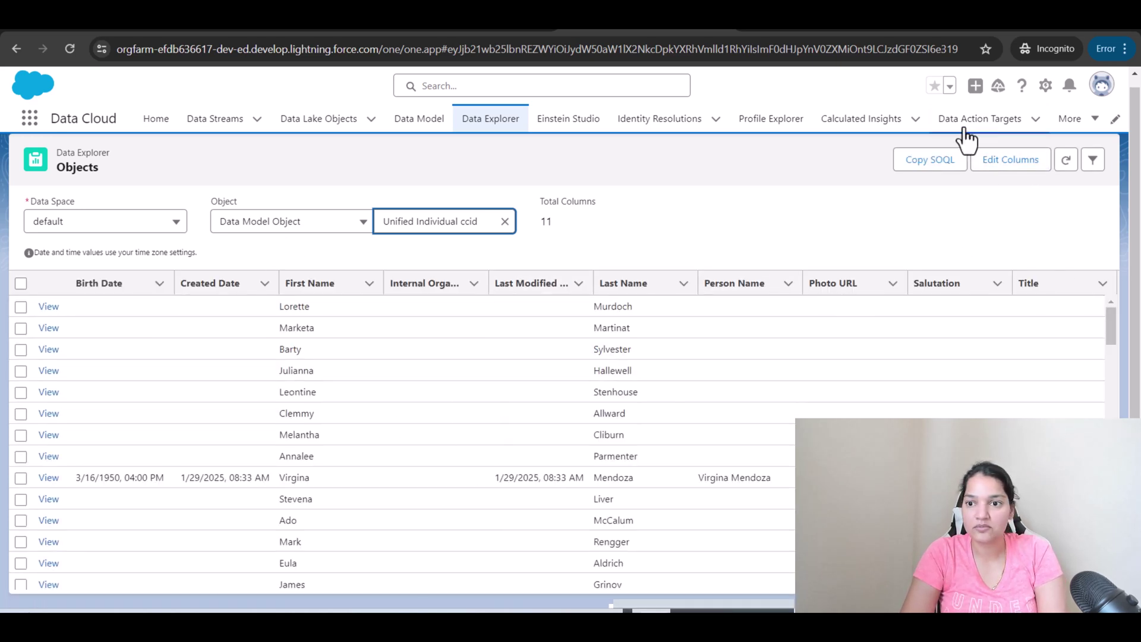
- Drop Internal Organization and Created Date from the columns and add Unified Individual Id
left_click(1011, 162)
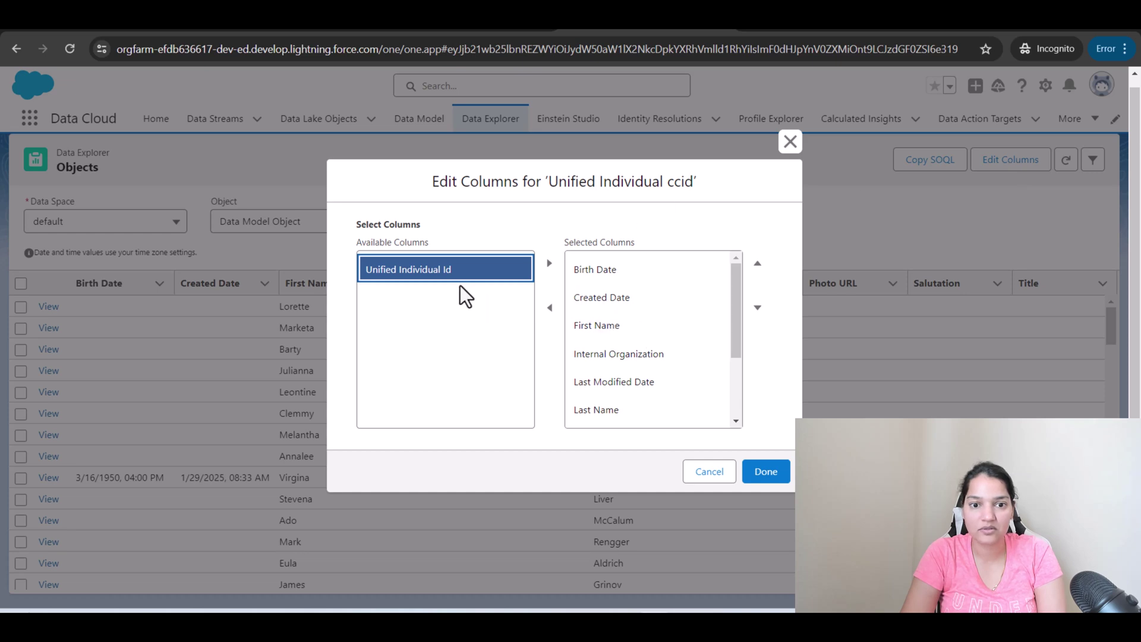
left_click(550, 262)
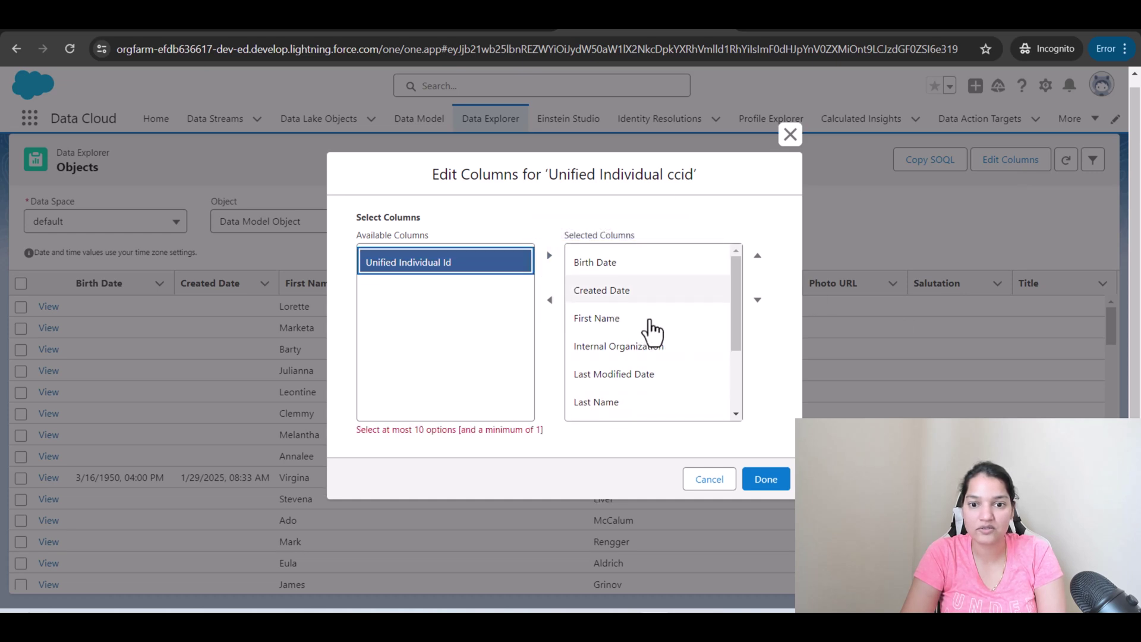
left_click(633, 347)
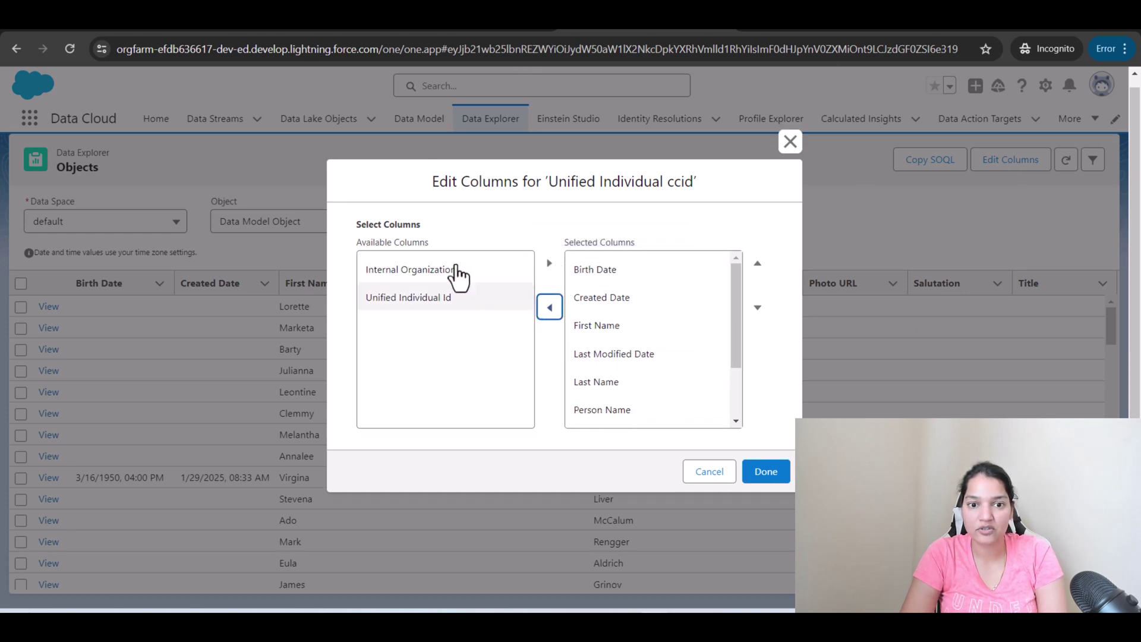
left_click(657, 317)
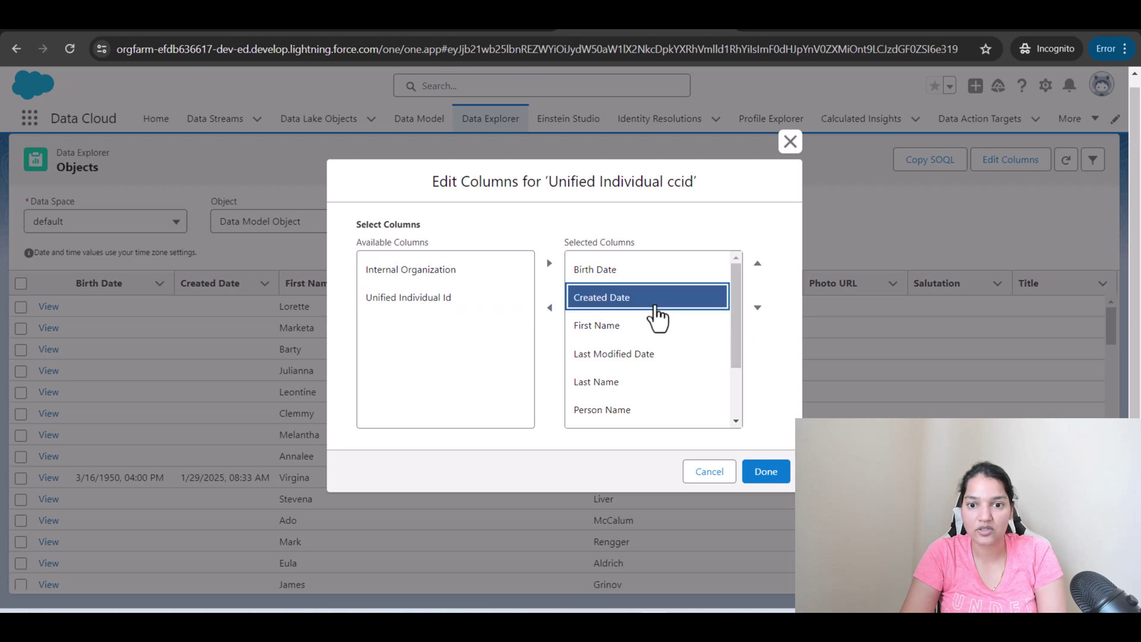
left_click(550, 308)
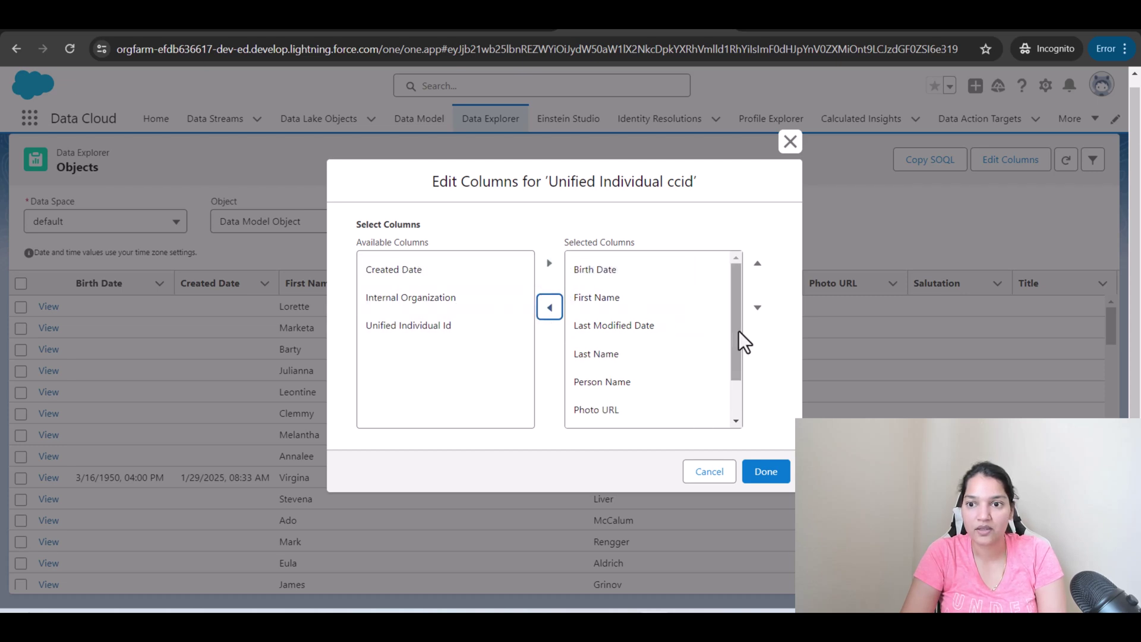
left_click(648, 301)
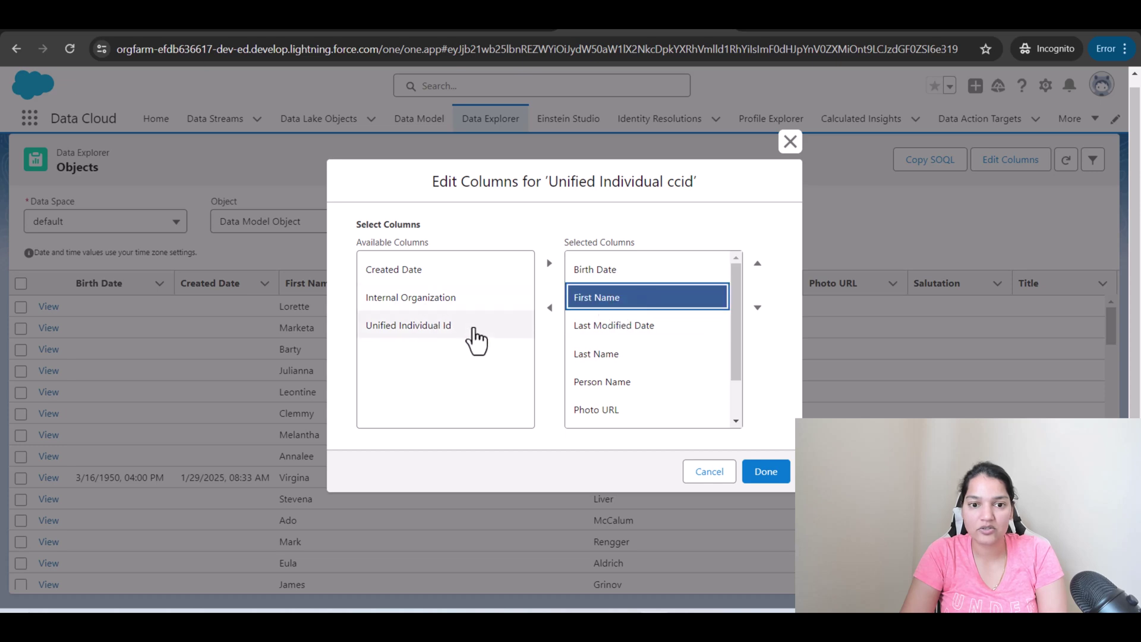
left_click(449, 330)
left_click(550, 263)
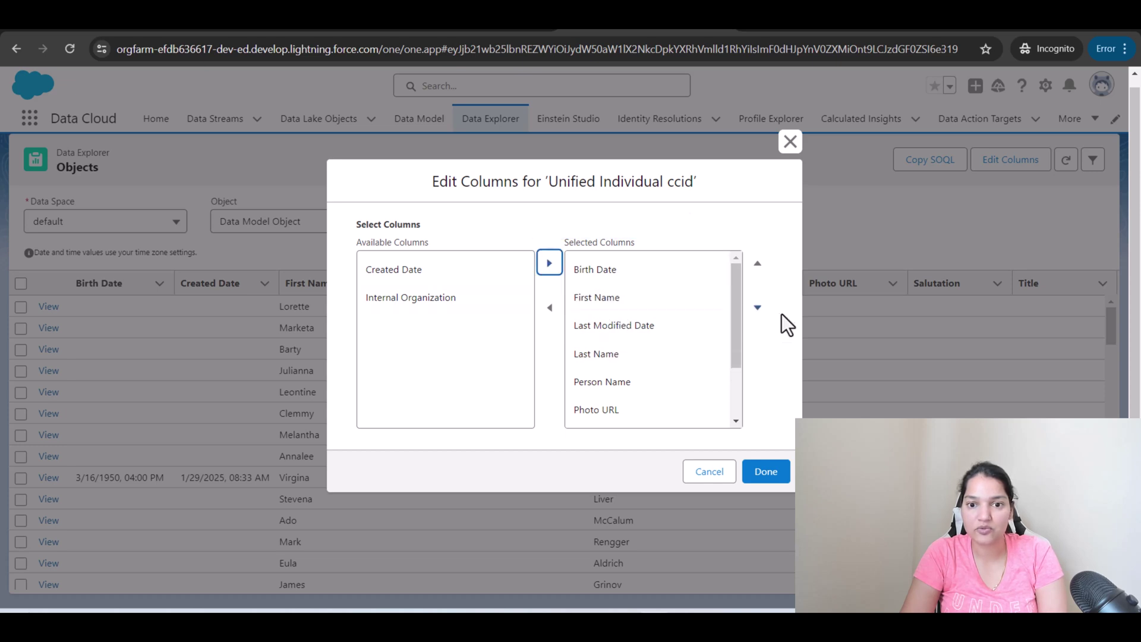
- Move Unified Individual Id to the first column and save the layout
left_click_drag(737, 329, 739, 402)
left_click(672, 416)
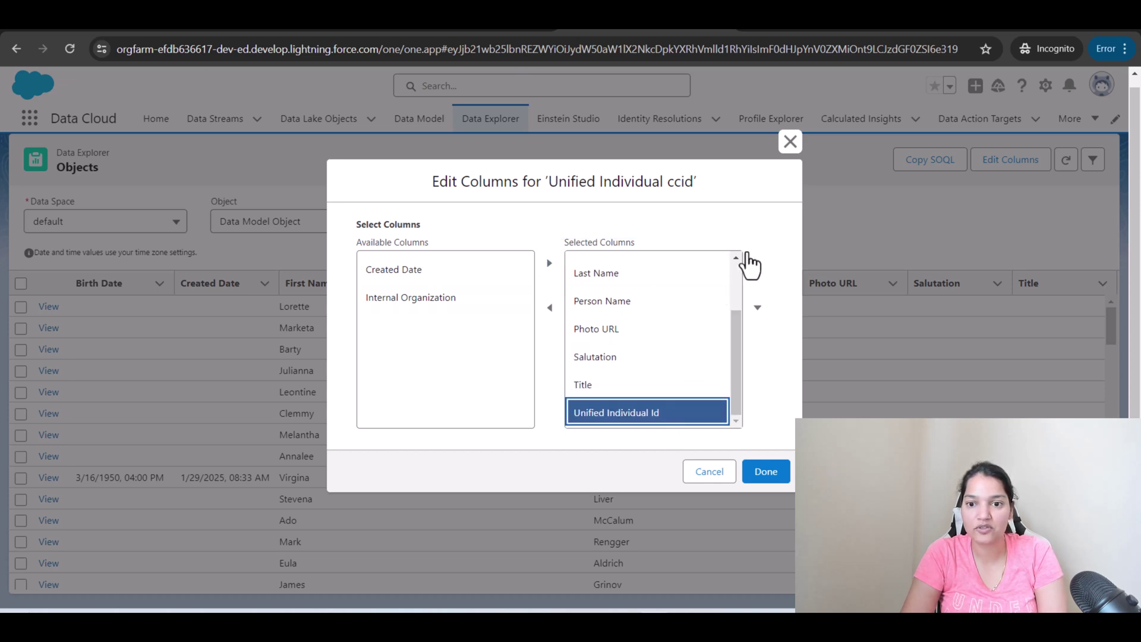
left_click(758, 267)
left_click(757, 267)
left_click(758, 266)
left_click(758, 266)
left_click(757, 266)
left_click(757, 266)
left_click(757, 267)
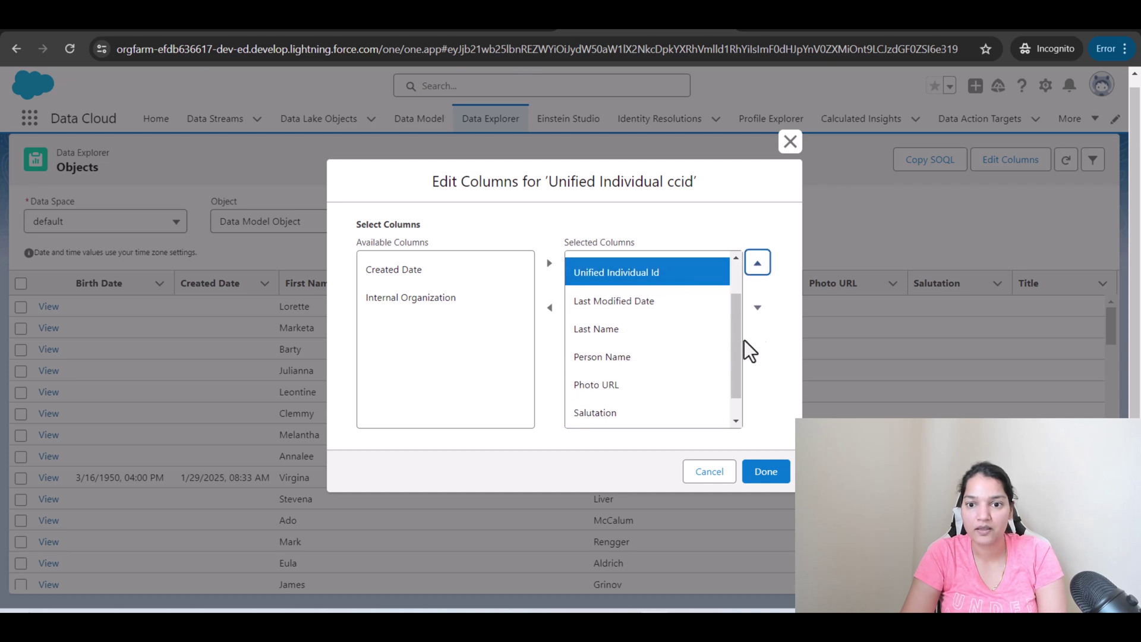
left_click_drag(740, 343, 741, 312)
left_click(758, 264)
left_click(757, 264)
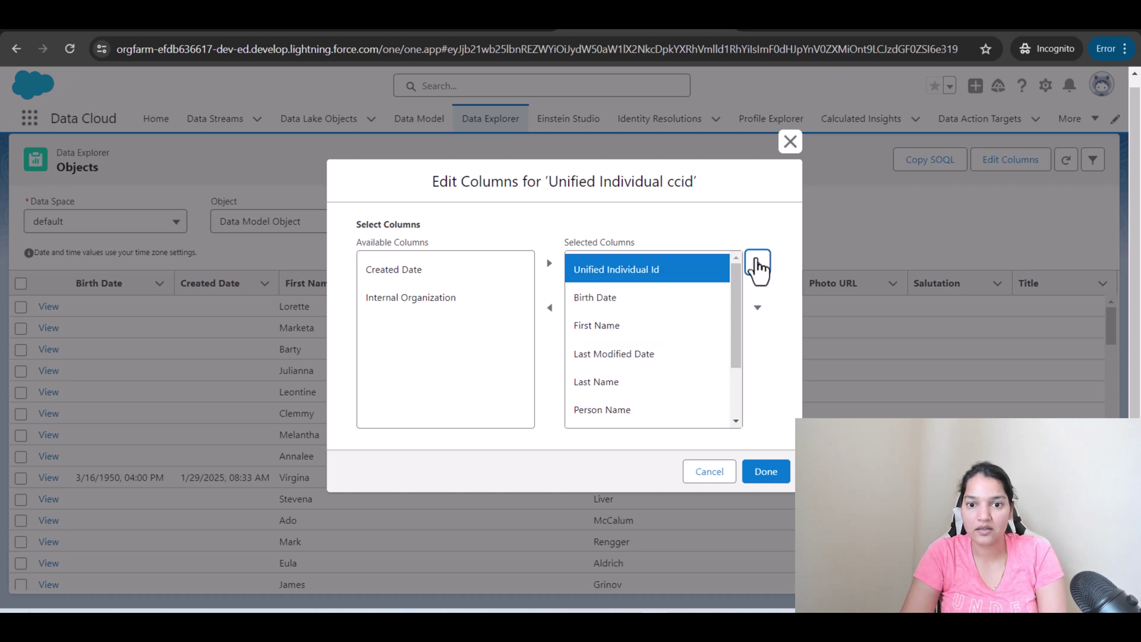
scroll(643, 395, "down", 1)
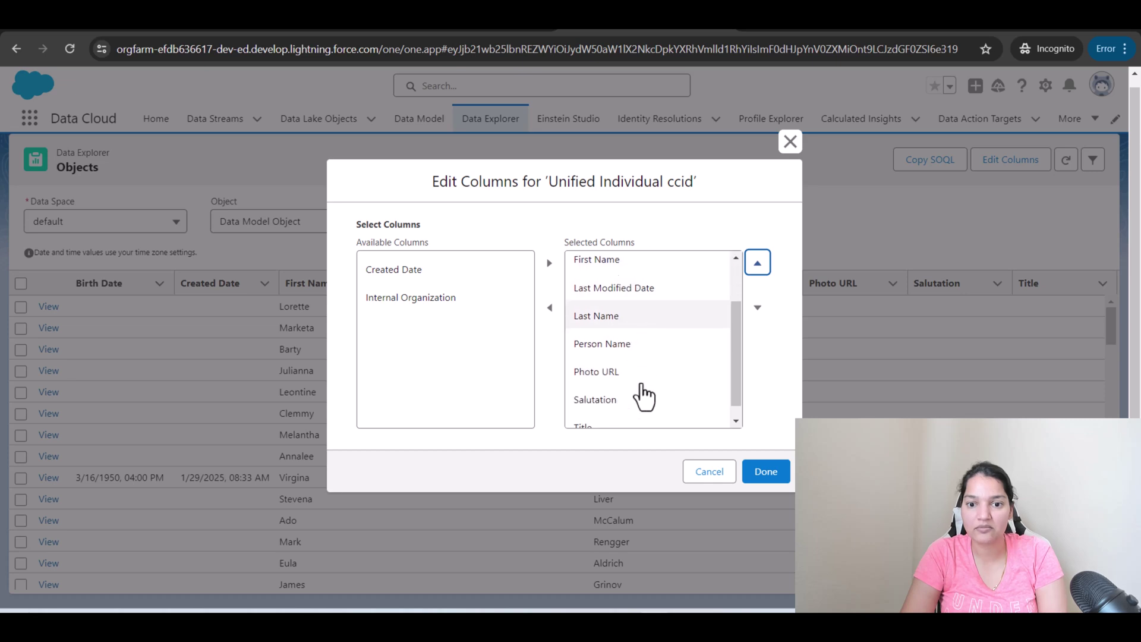
left_click(765, 472)
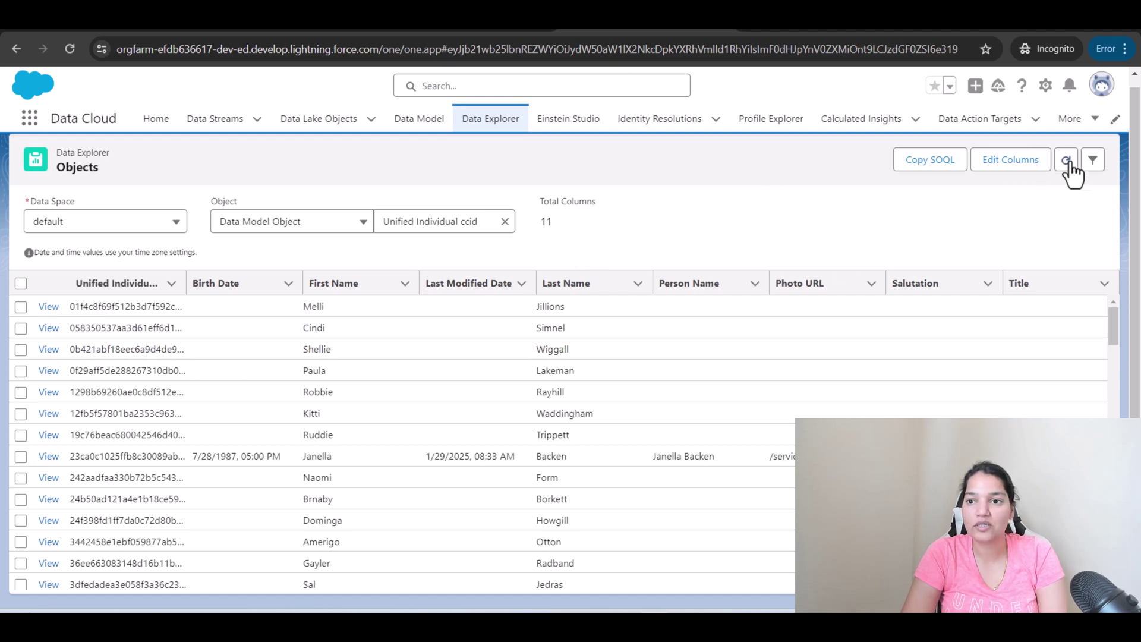
- Filter the records by Last Name equals the person's surname and apply it
left_click(1092, 161)
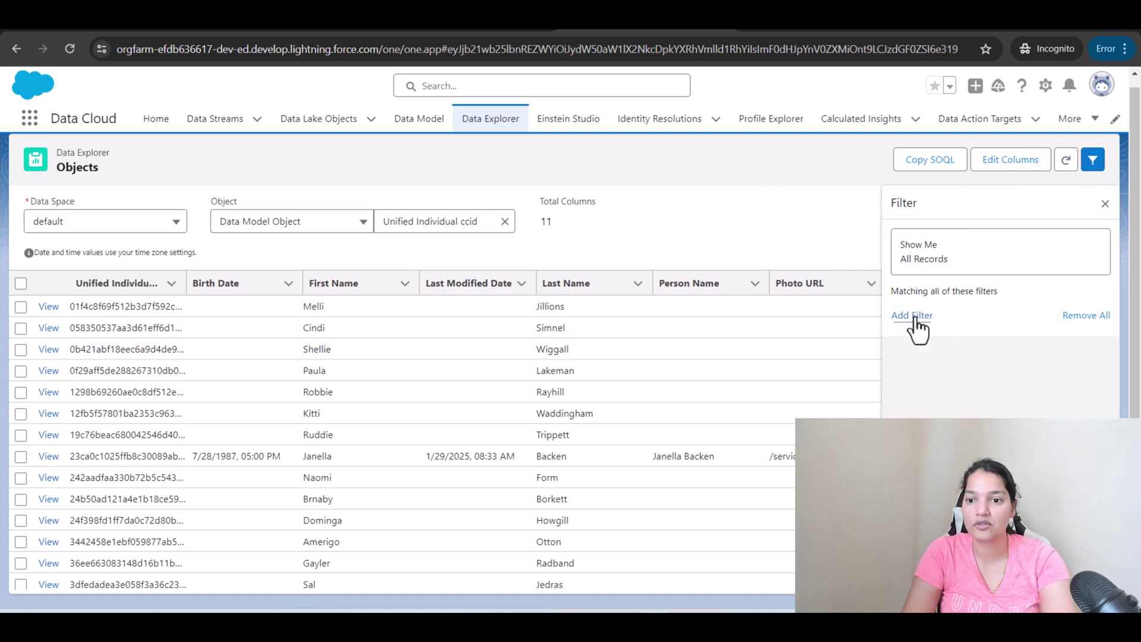
left_click(917, 324)
left_click(758, 355)
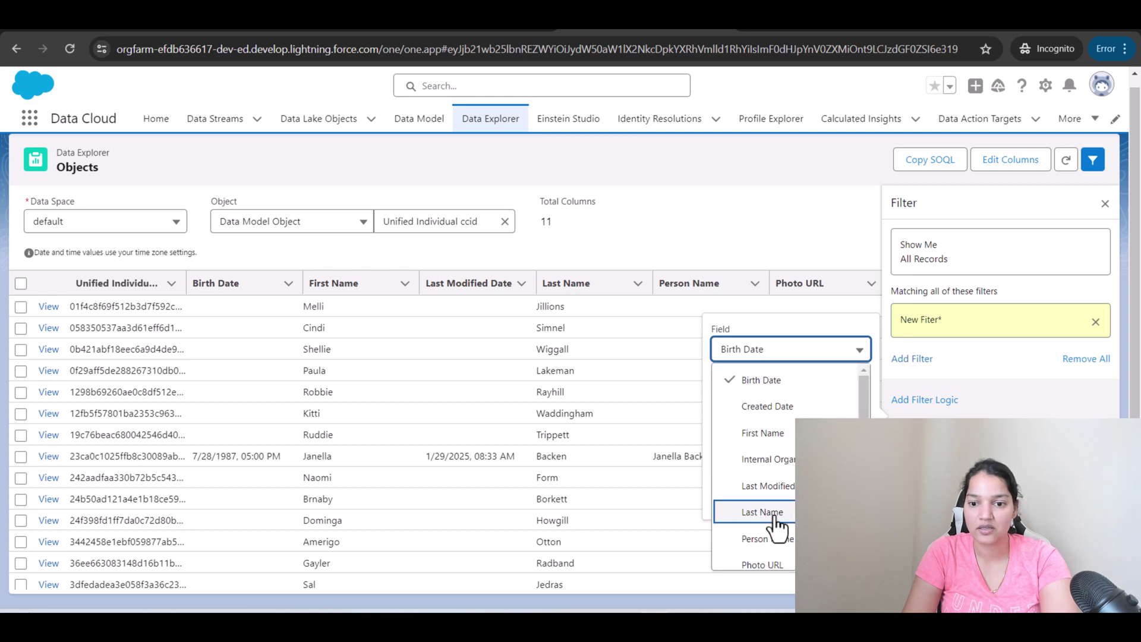
left_click(770, 511)
left_click(743, 456)
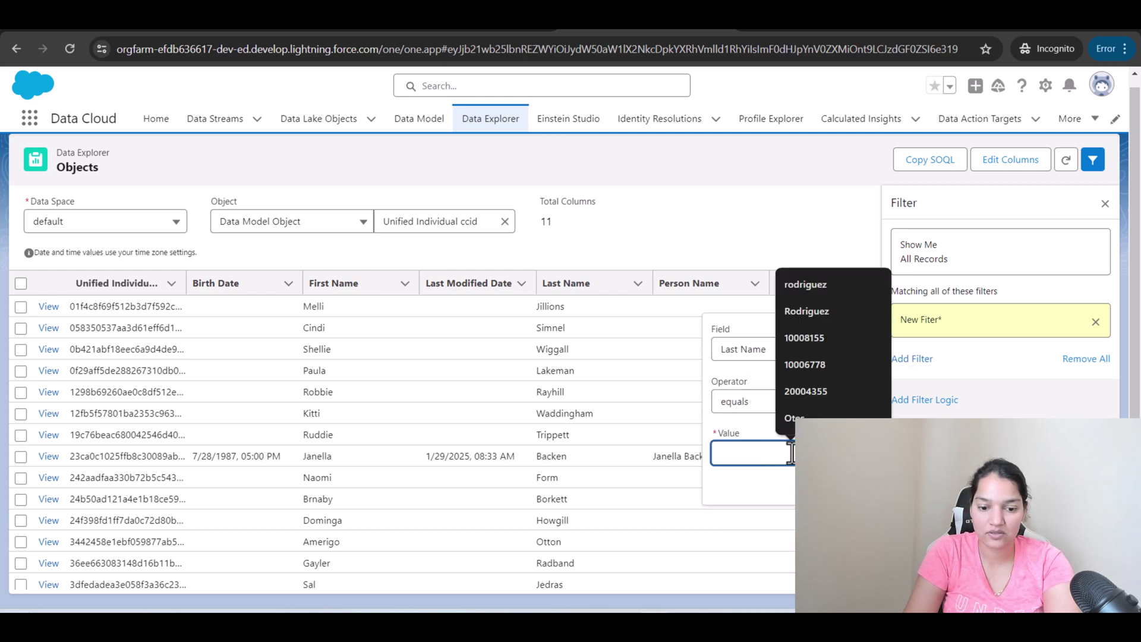
type("Rodriguez")
left_click(1042, 577)
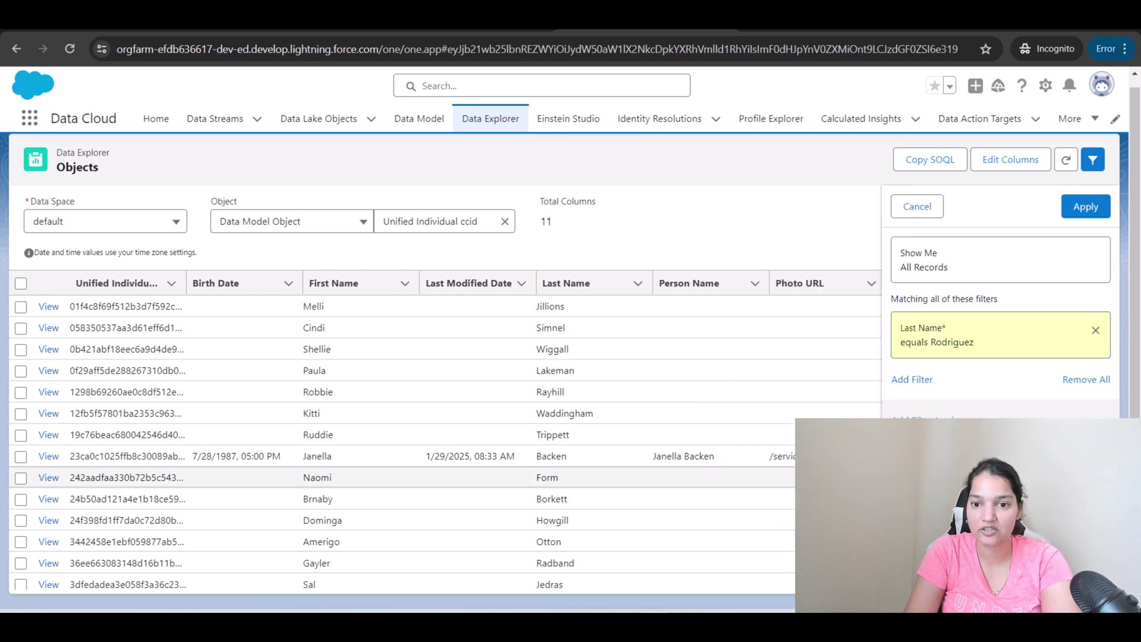
left_click(1082, 209)
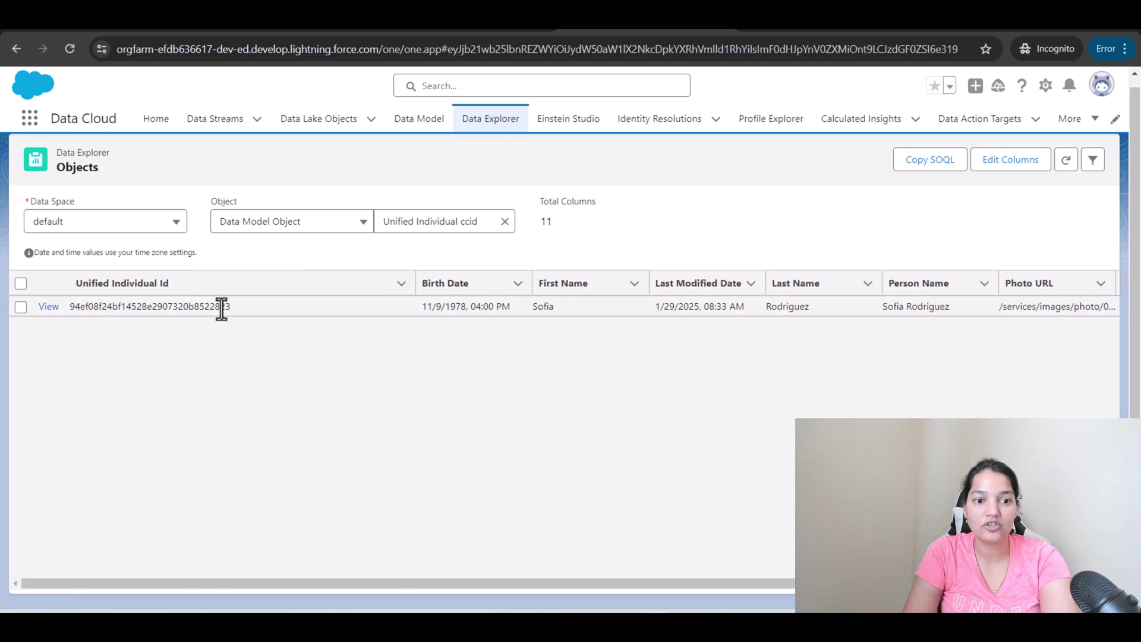
- Copy the record's Unified Individual Id and paste it as a new line in Notepad
left_click_drag(216, 308, 69, 311)
key("alt+Tab")
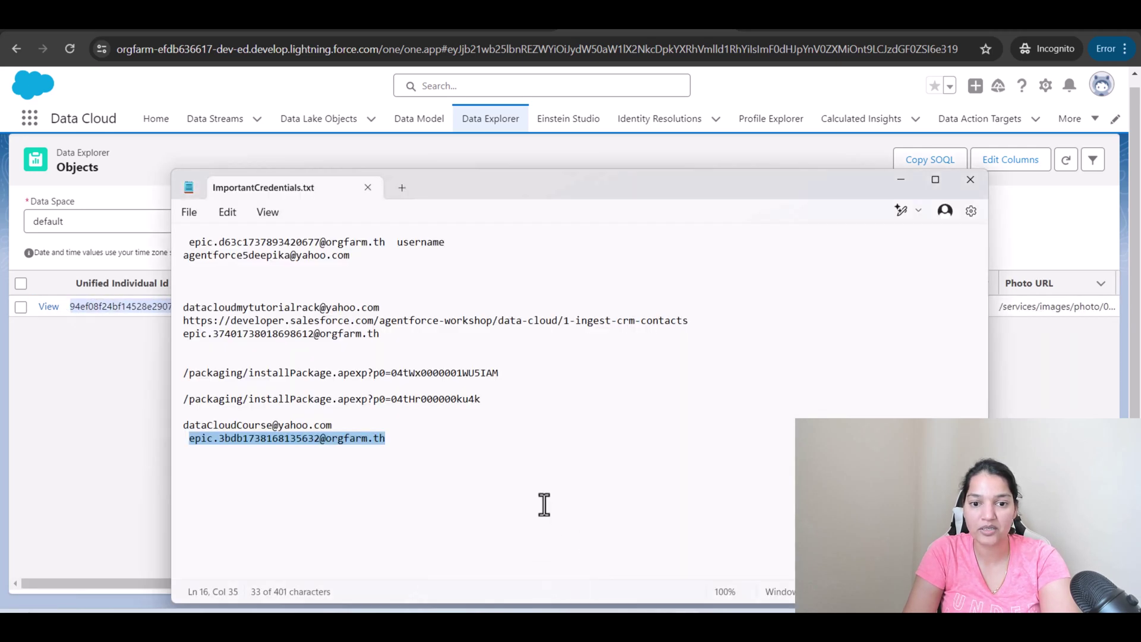
left_click(455, 481)
key("Return")
type("94ef08f24bf14528e2907320b8522823")
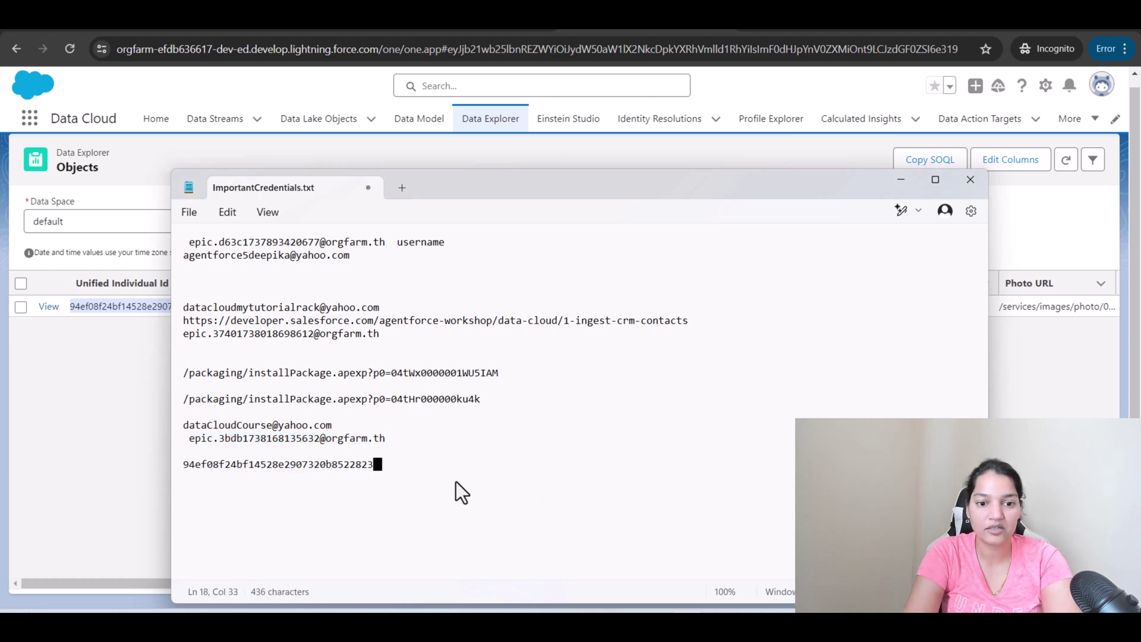
left_click(901, 179)
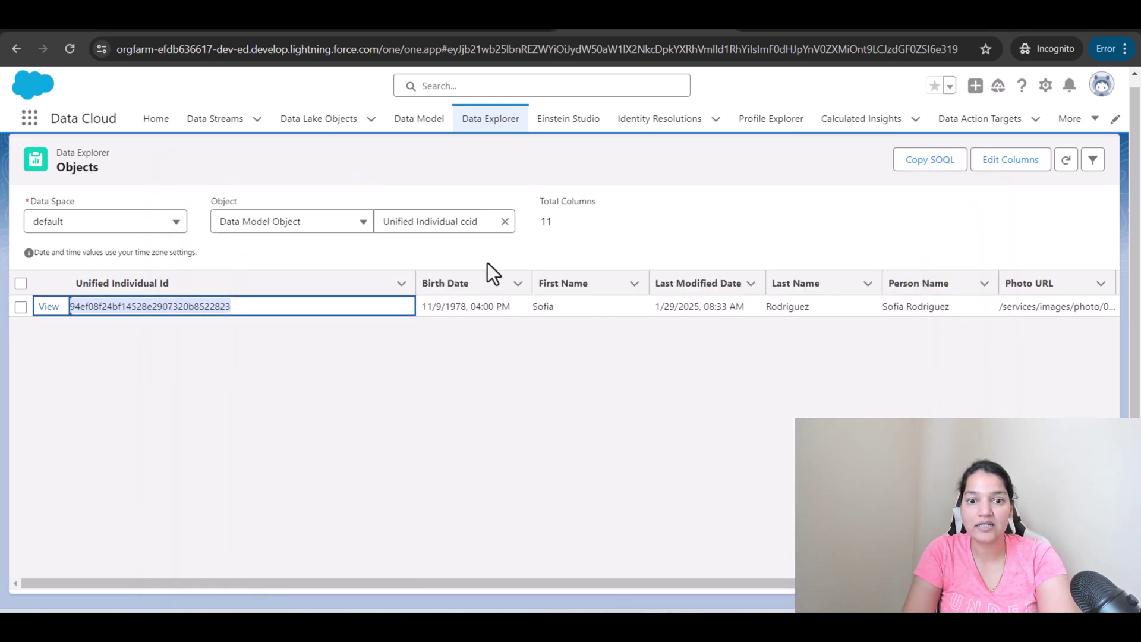
- Switch the Data Explorer object to Unified Link Individual ccid
left_click(505, 222)
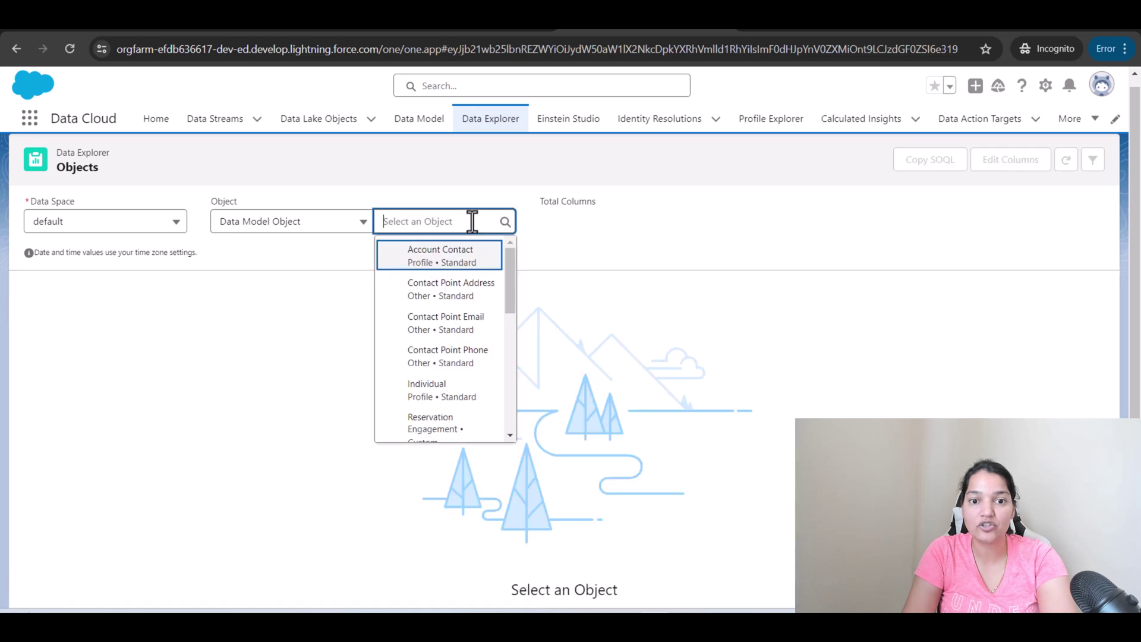
type("unified")
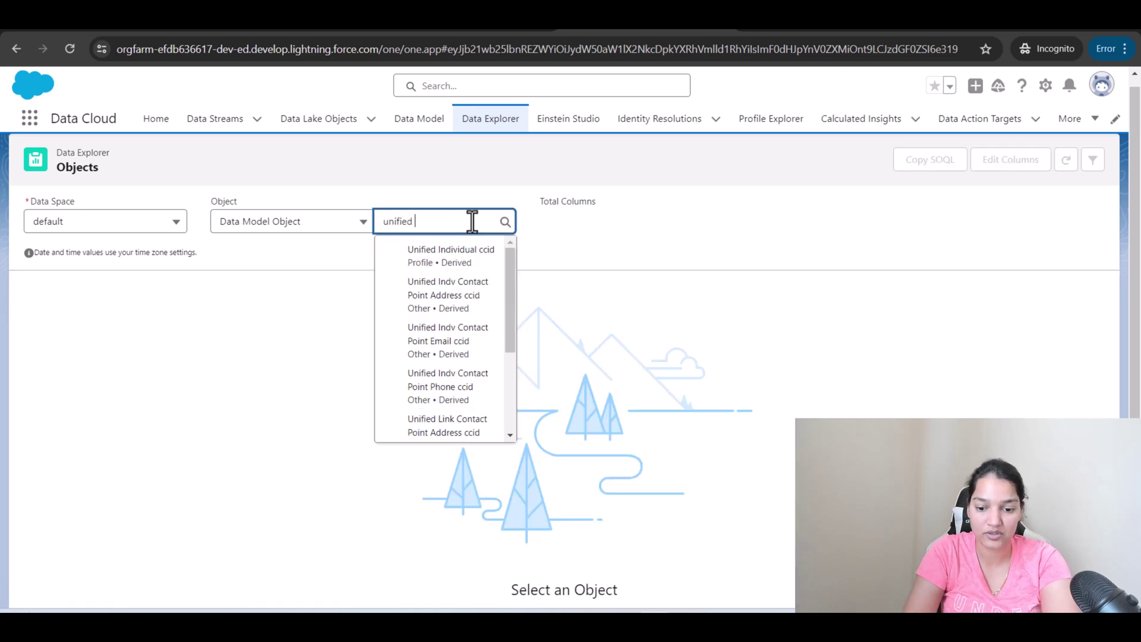
type(" li")
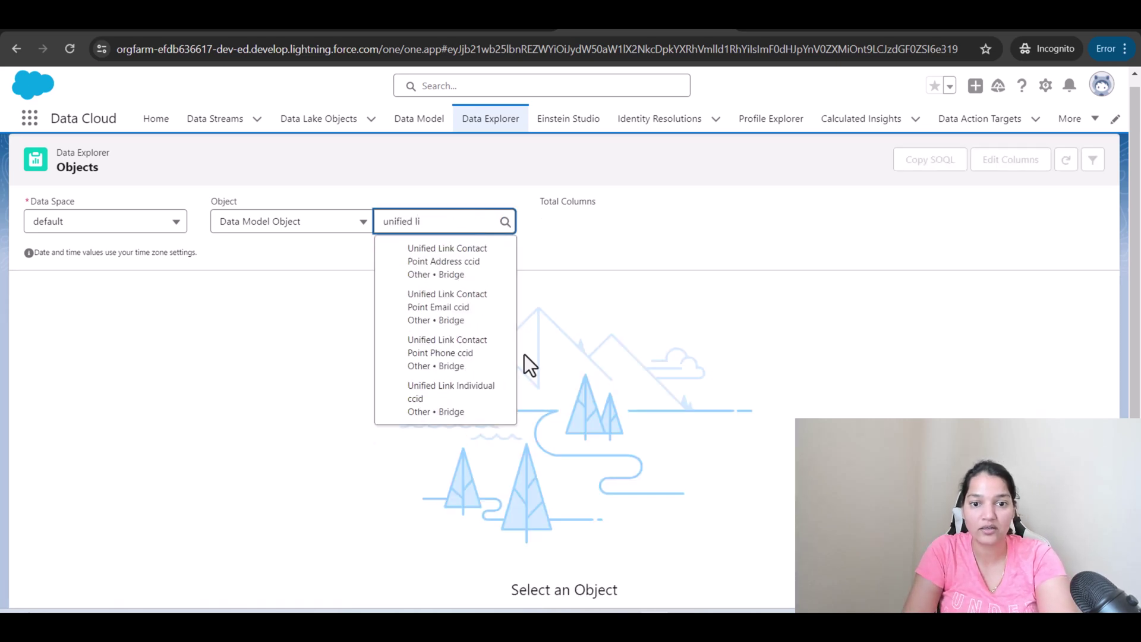
left_click(446, 395)
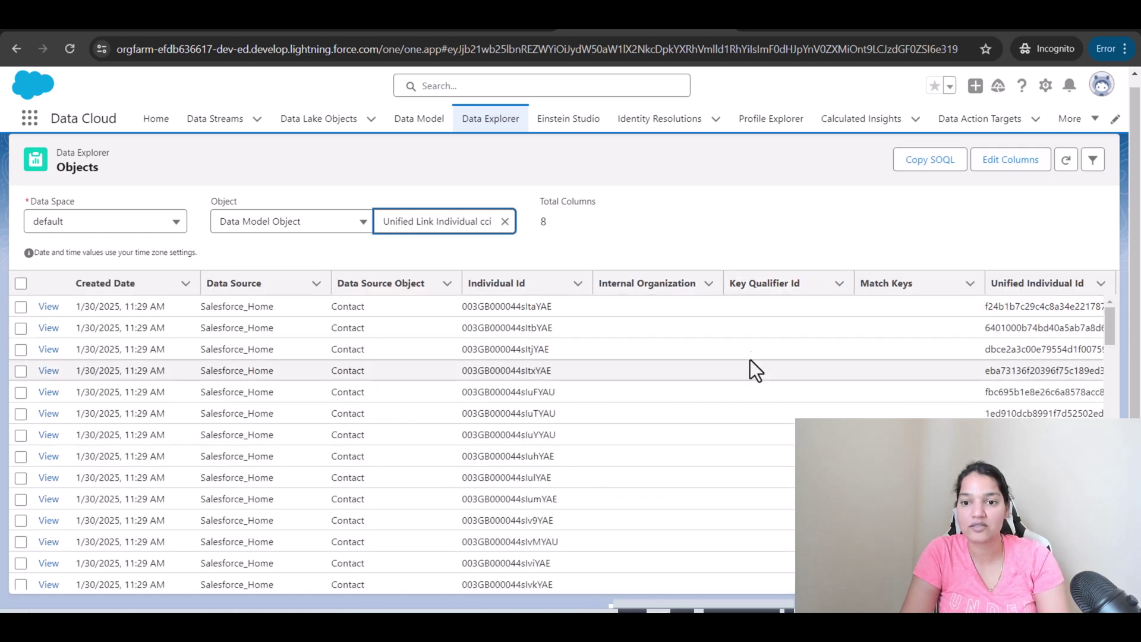
- Remove Created Date and move Unified Individual Id to the first column, then apply
left_click(1002, 166)
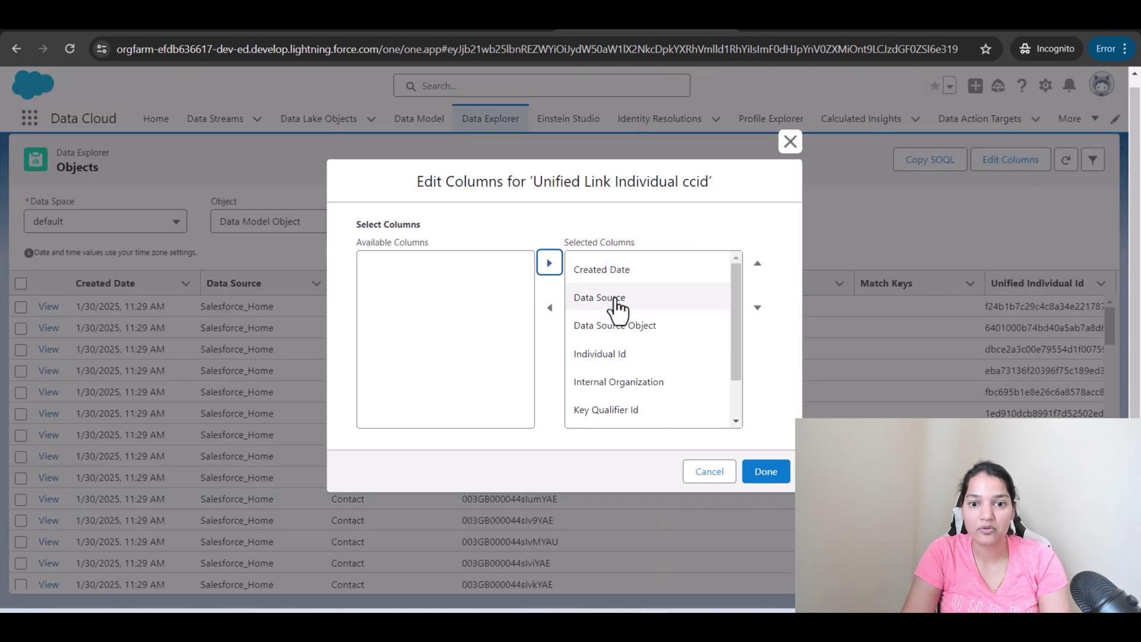
left_click(632, 275)
left_click(550, 307)
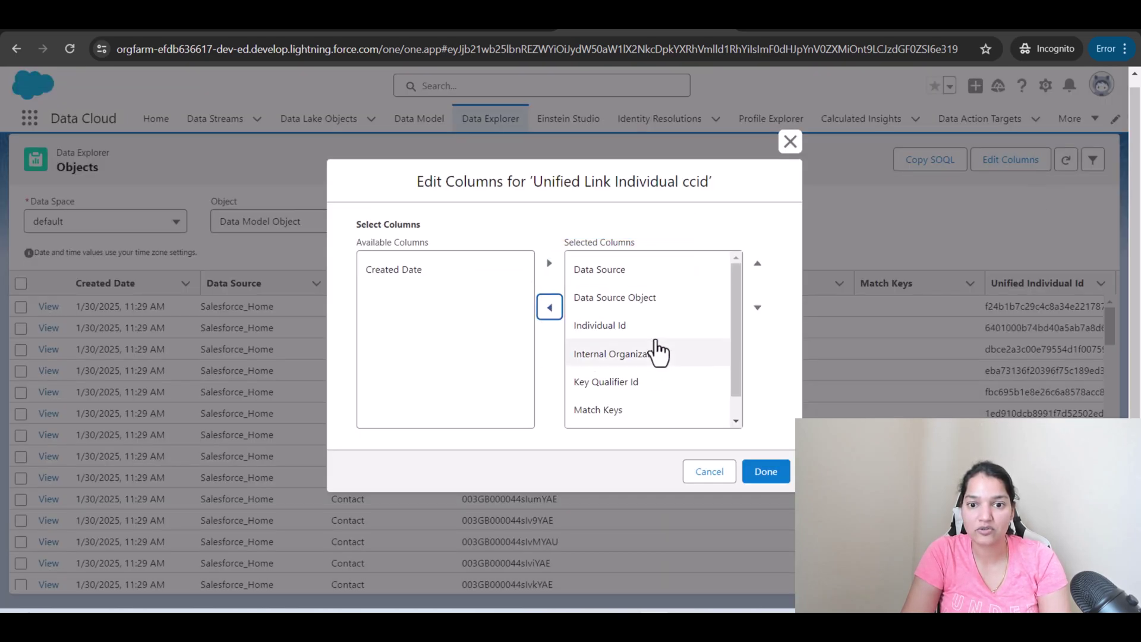
left_click_drag(735, 344, 734, 376)
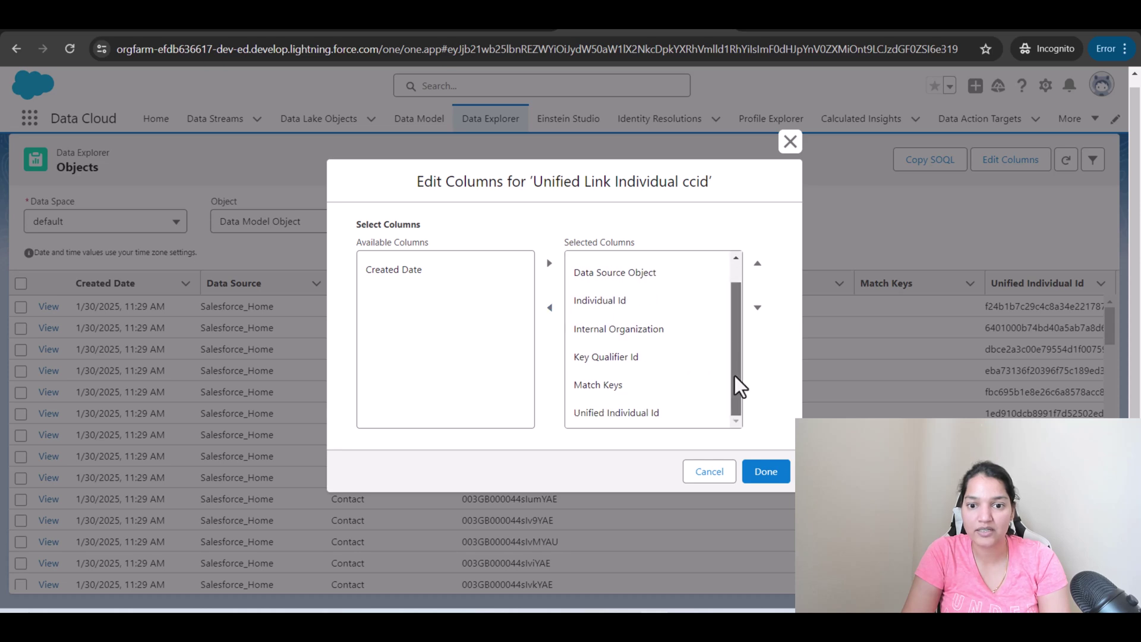
left_click(627, 415)
left_click(757, 266)
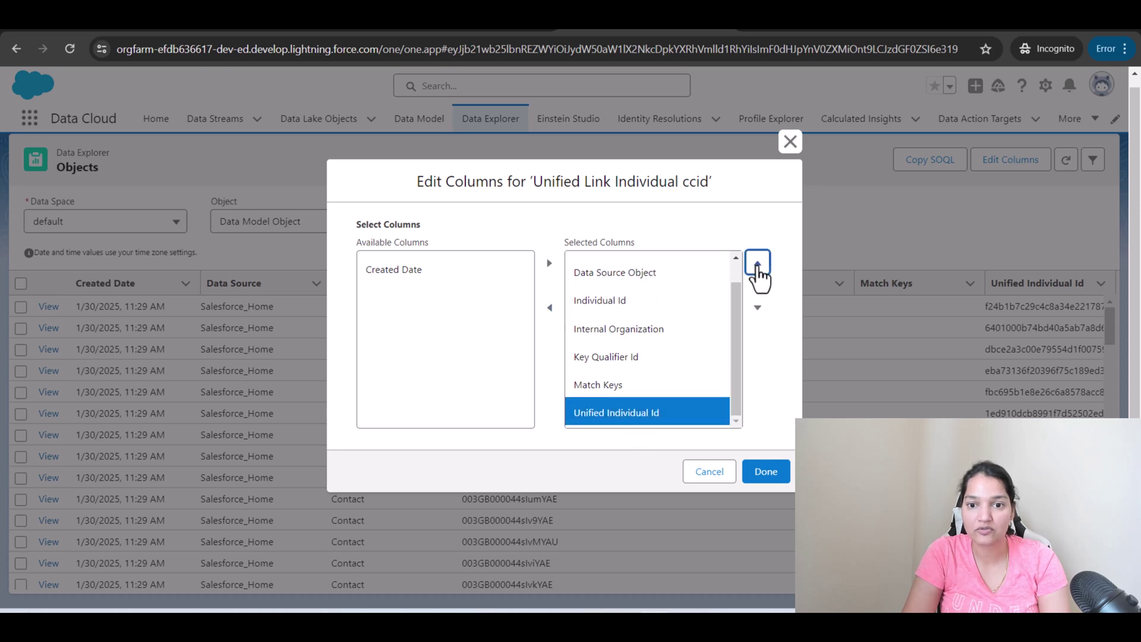
left_click(757, 265)
left_click(757, 265)
left_click(757, 265)
left_click(757, 264)
left_click(757, 264)
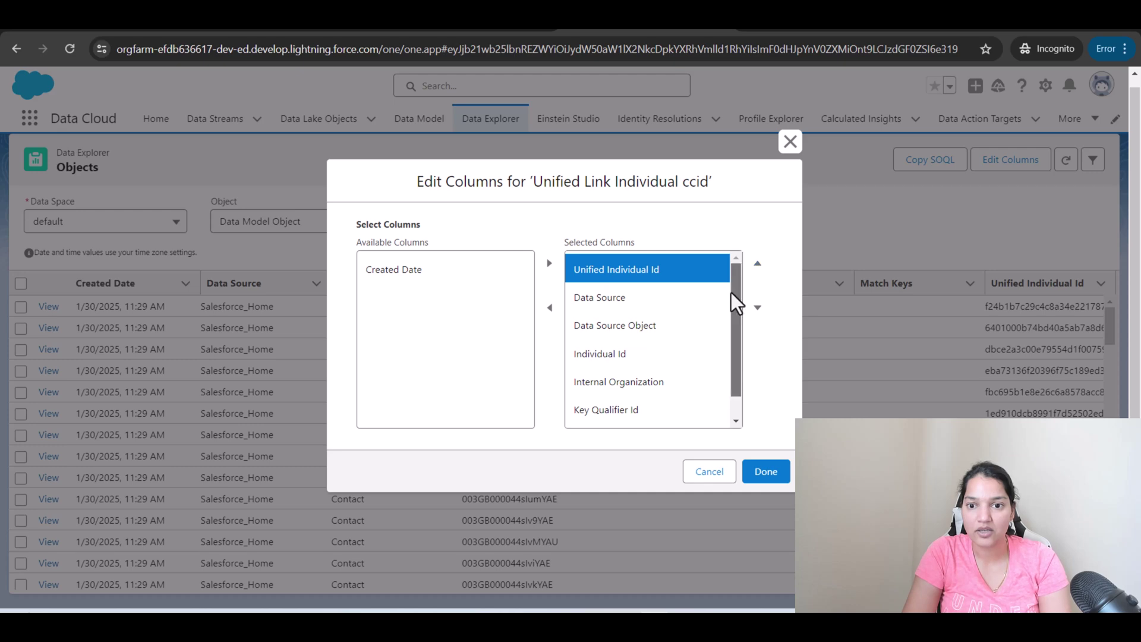
left_click(772, 476)
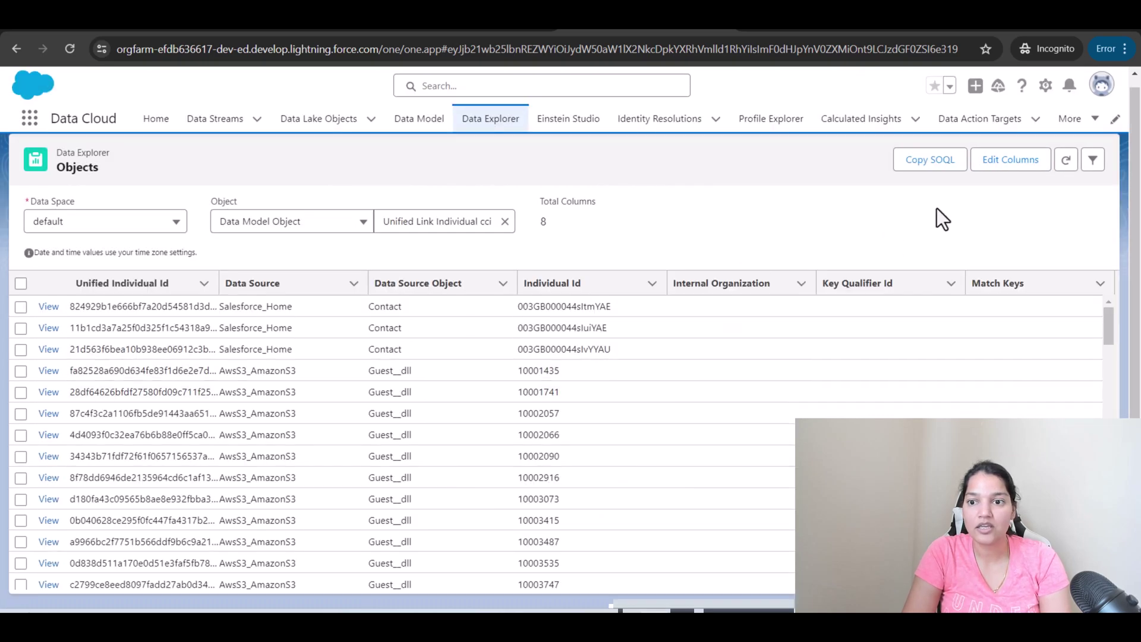
- Filter the link records by Unified Individual Id equals the pasted id and apply
left_click(1093, 159)
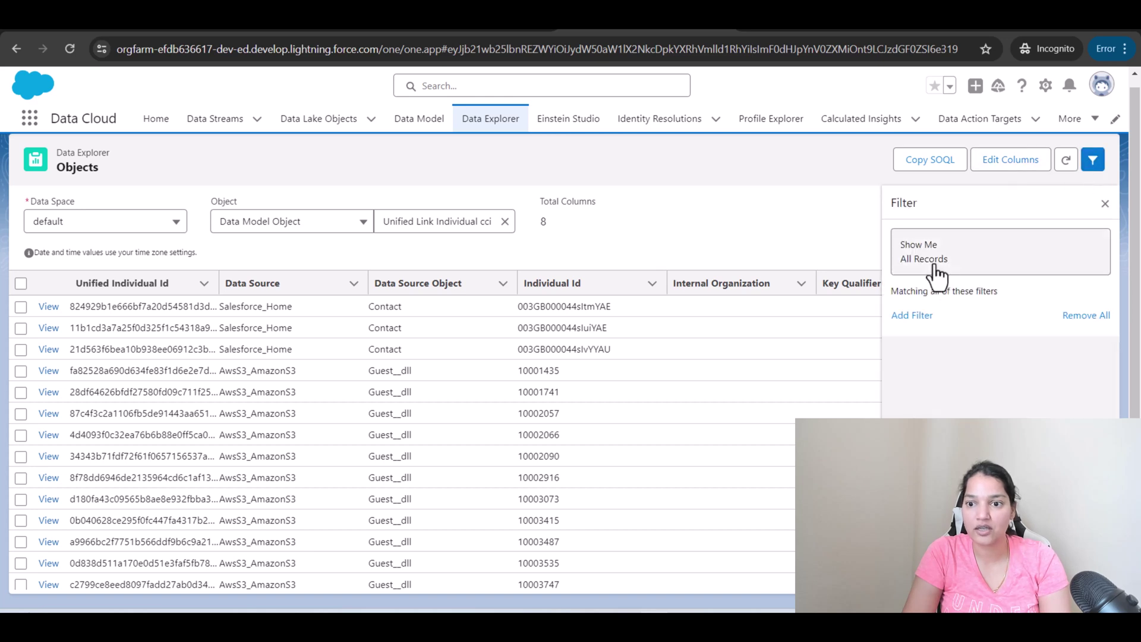
left_click(913, 316)
left_click(779, 355)
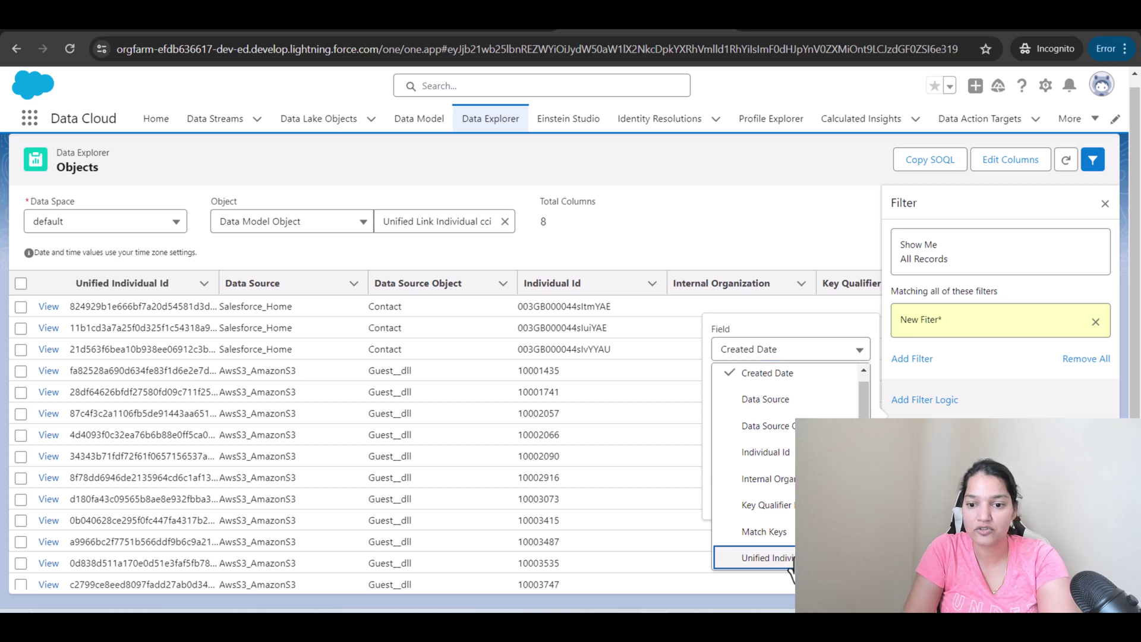
left_click(767, 558)
left_click(758, 454)
type("94ef08f24bf14528e2907320b8522823")
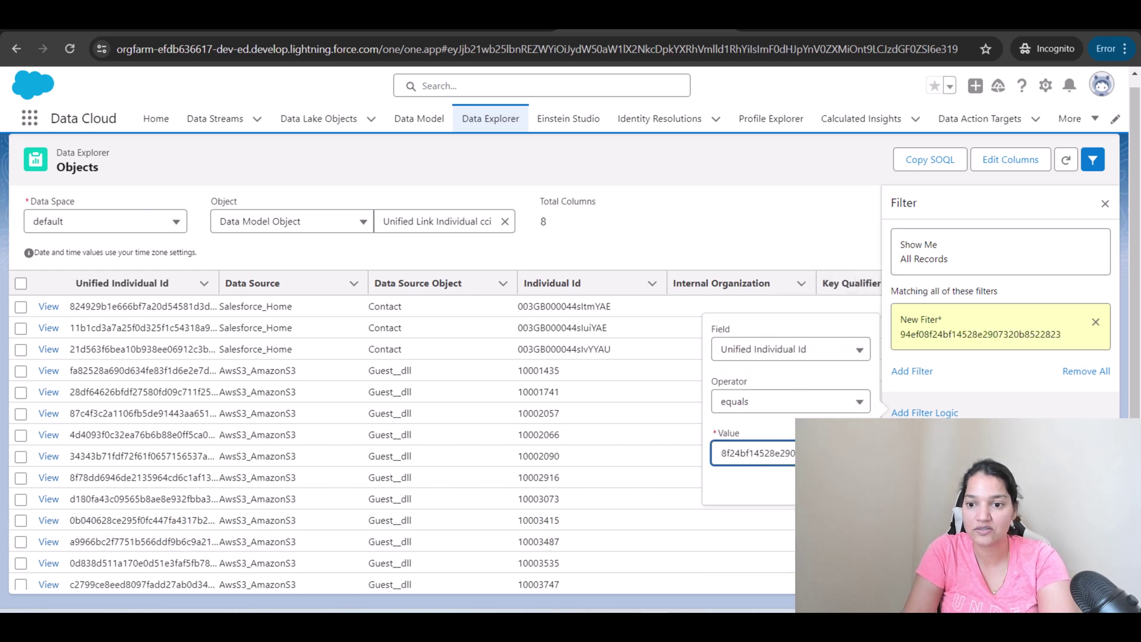
key("Return")
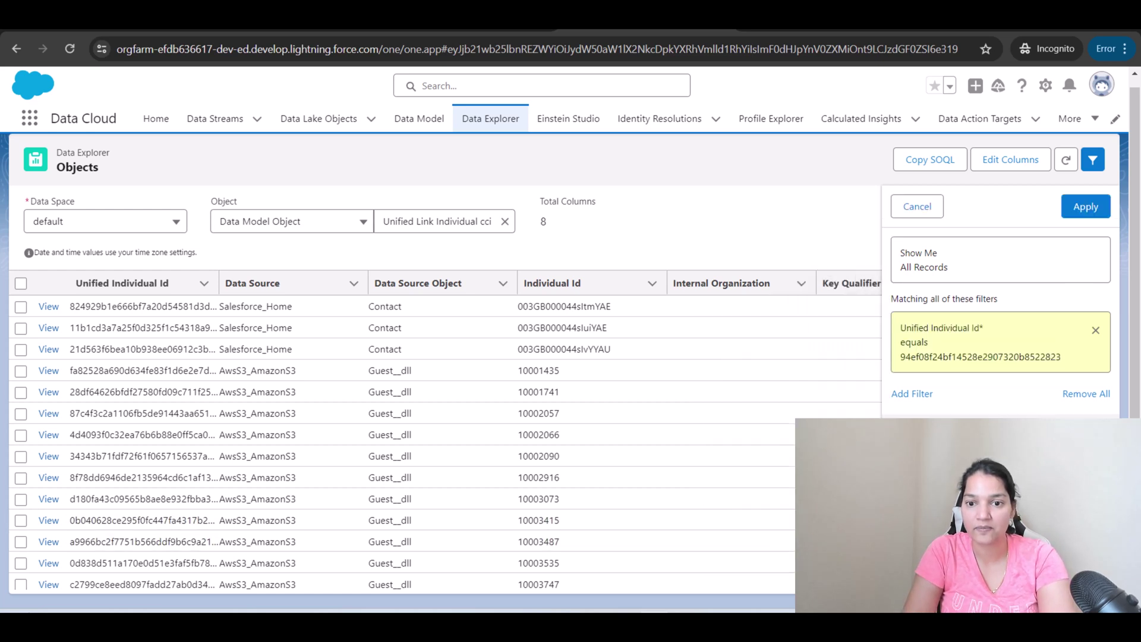
left_click(1085, 210)
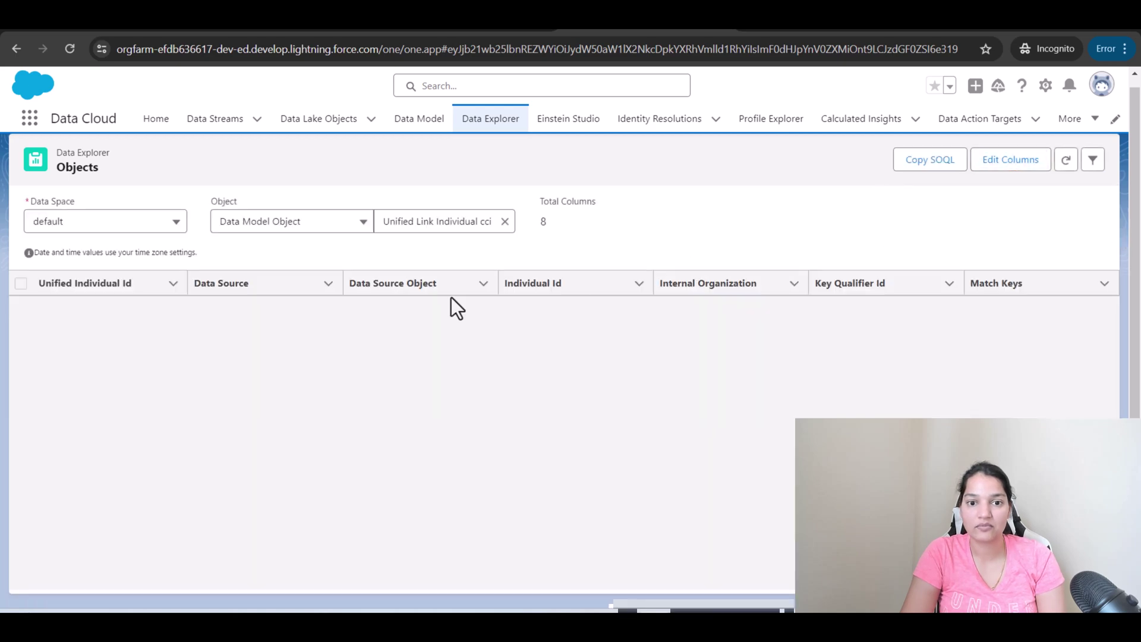
- Correct the Unified Individual Id filter value and reapply it
left_click(1092, 160)
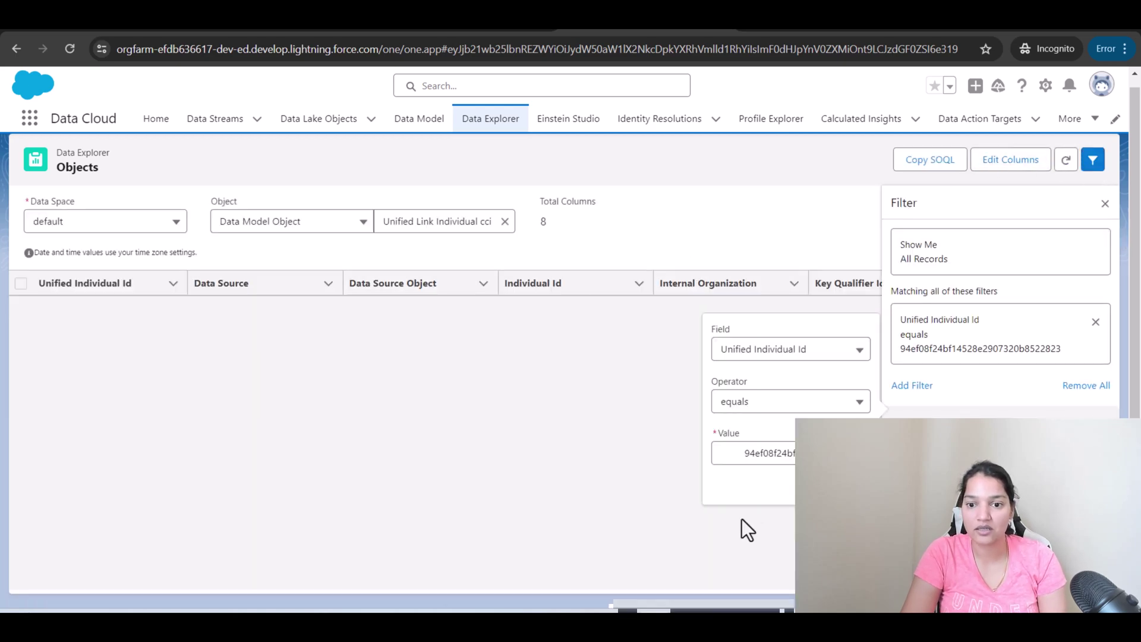
left_click(743, 452)
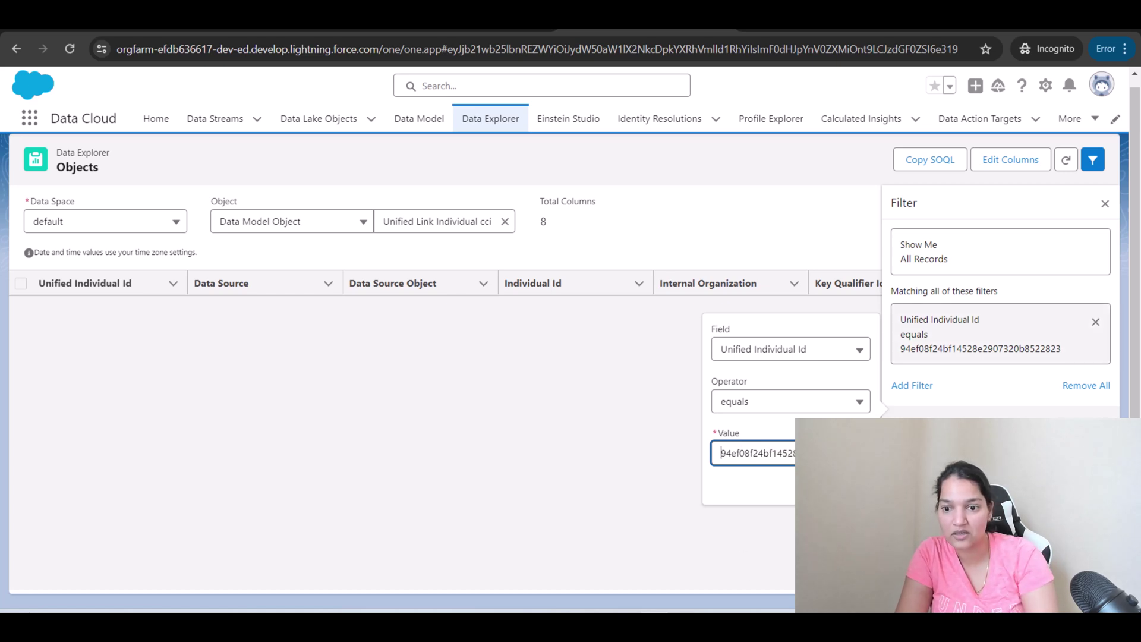
key("Return")
left_click(1087, 213)
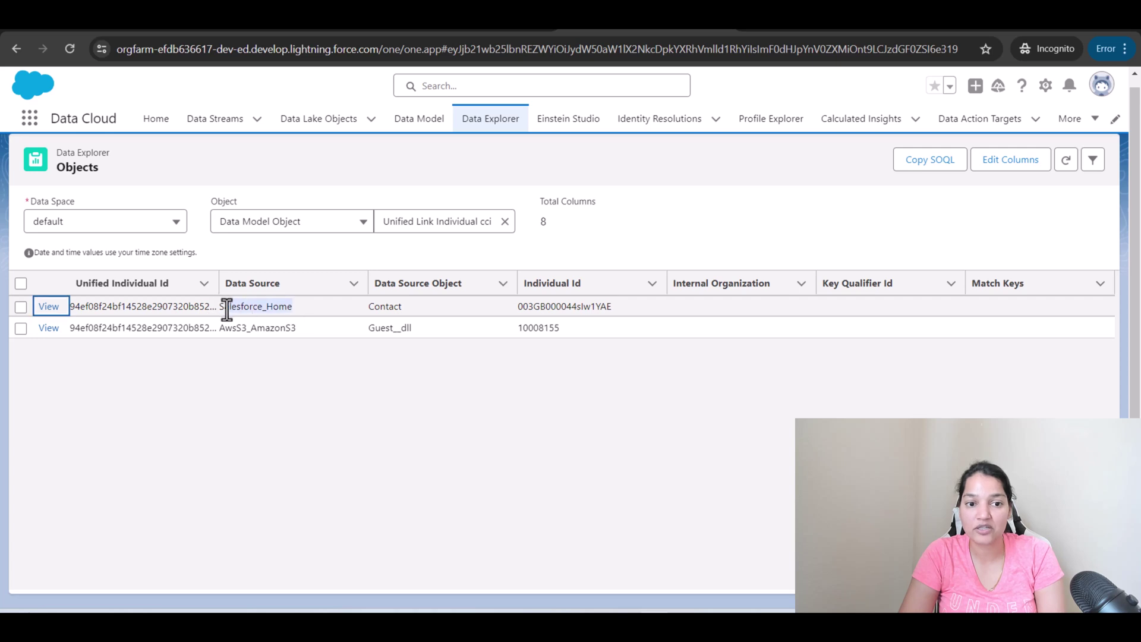
- Sort the two linked records ascending by Data Source, highlighting their data sources and Individual Ids
left_click_drag(295, 327, 221, 328)
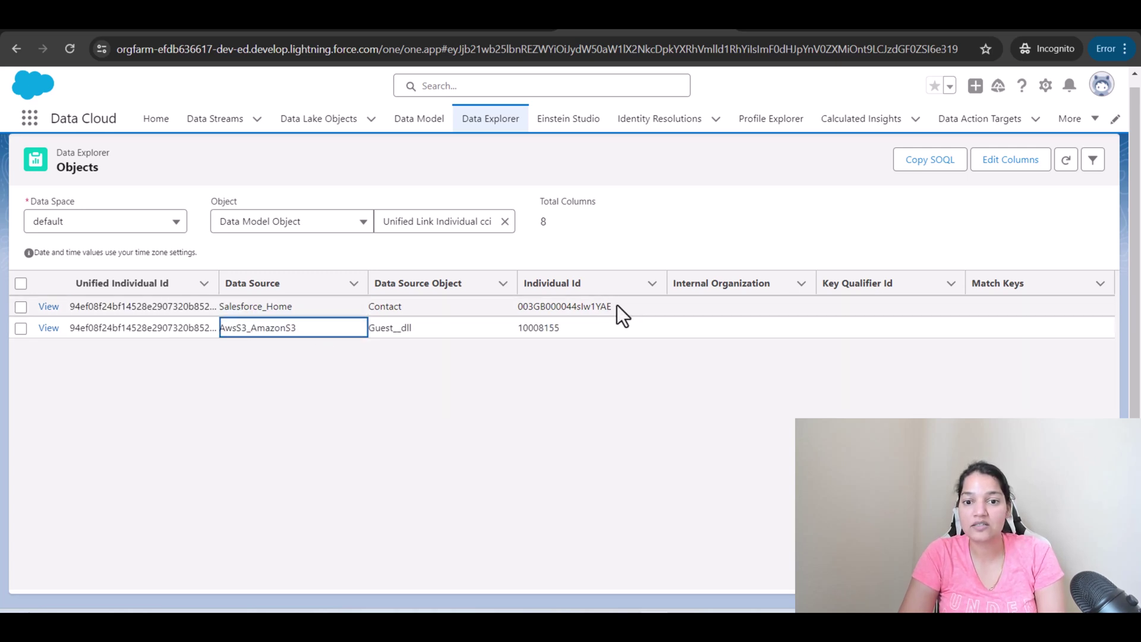
left_click_drag(618, 306, 518, 307)
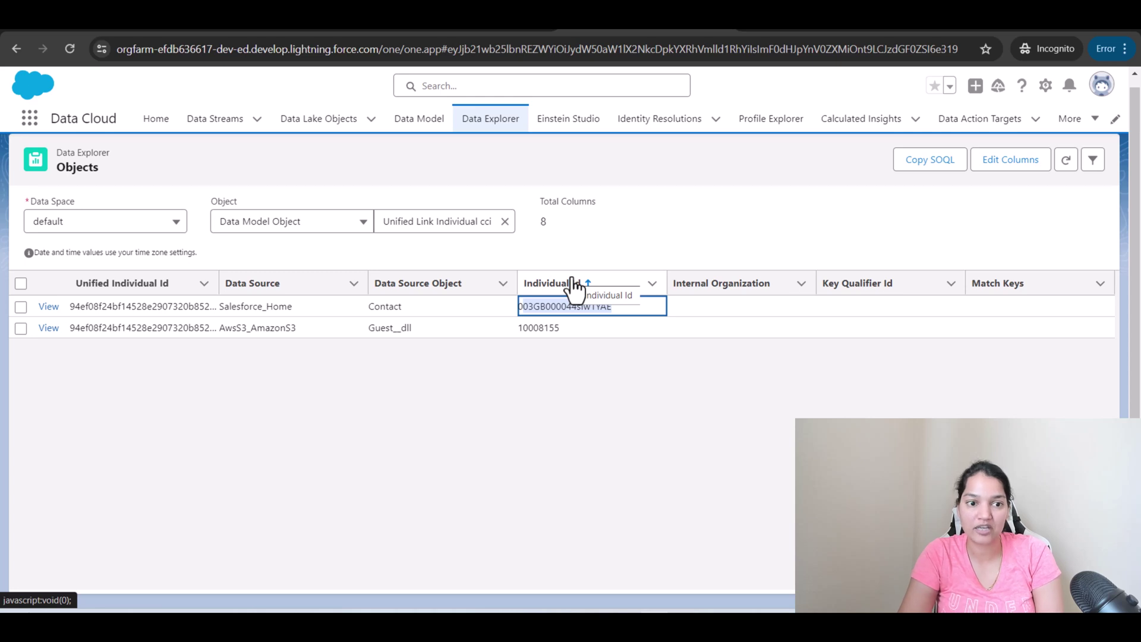
left_click(218, 284)
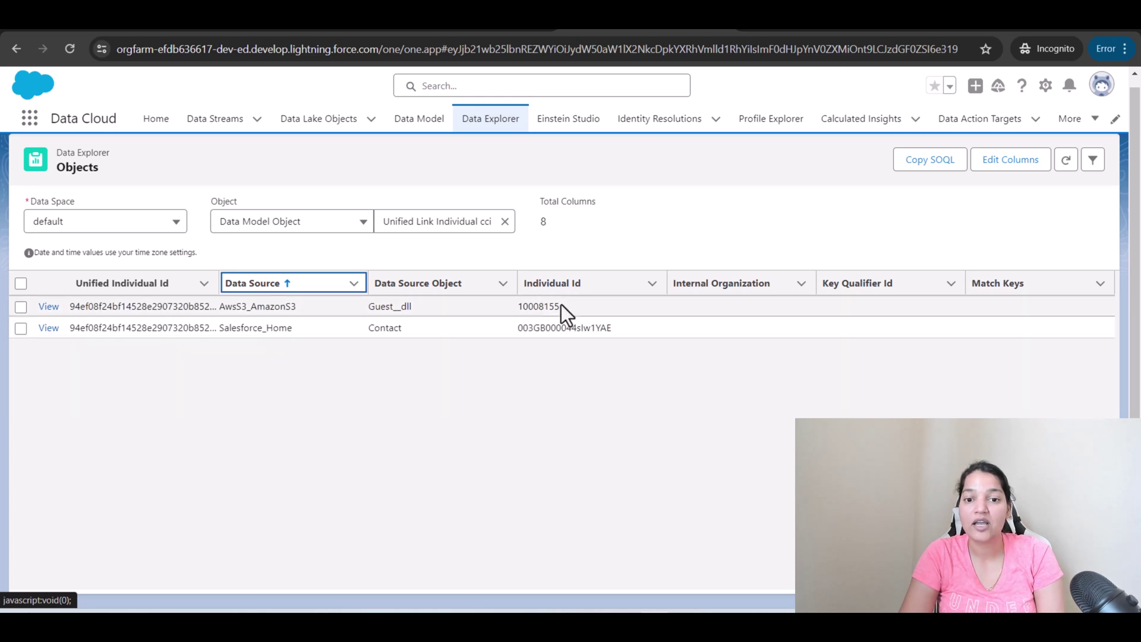
left_click_drag(561, 304, 518, 305)
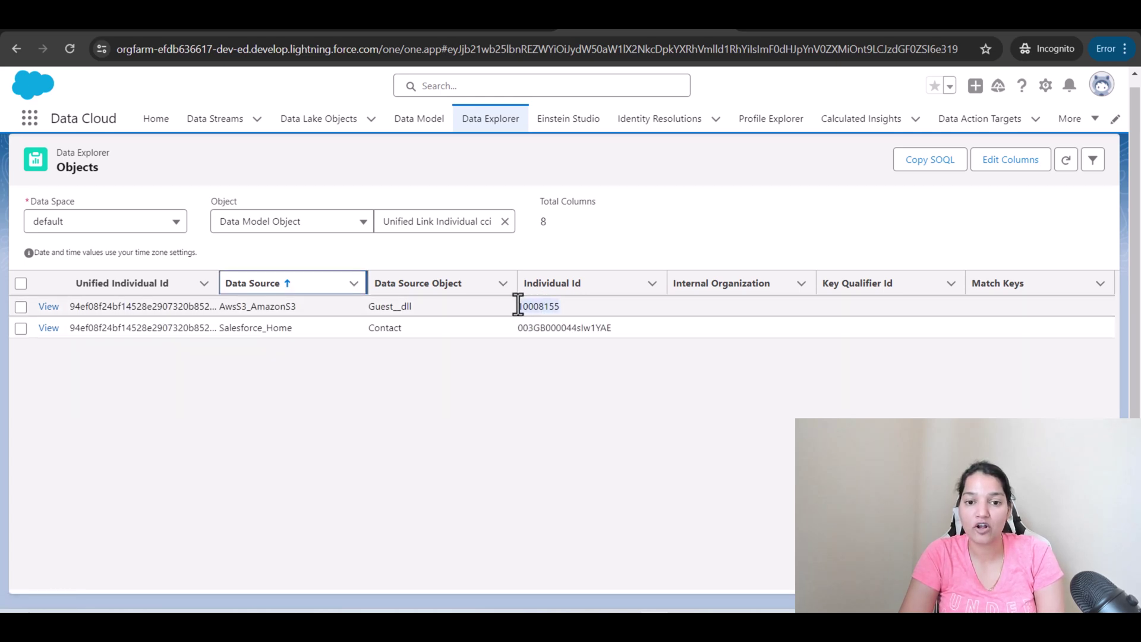
left_click_drag(618, 328, 502, 341)
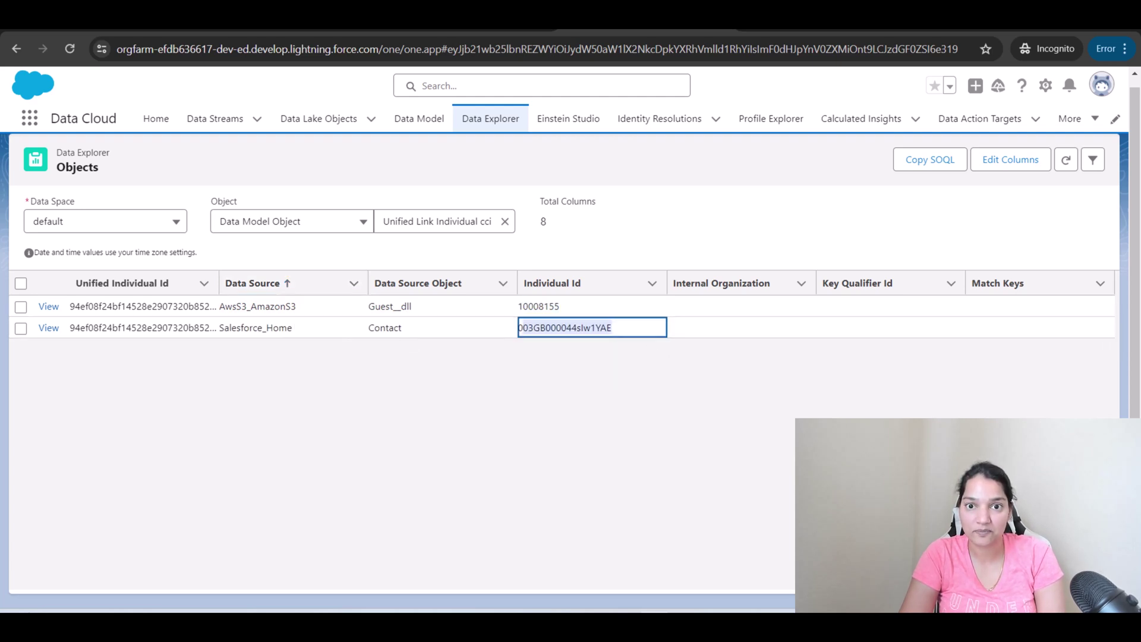
left_click(302, 307)
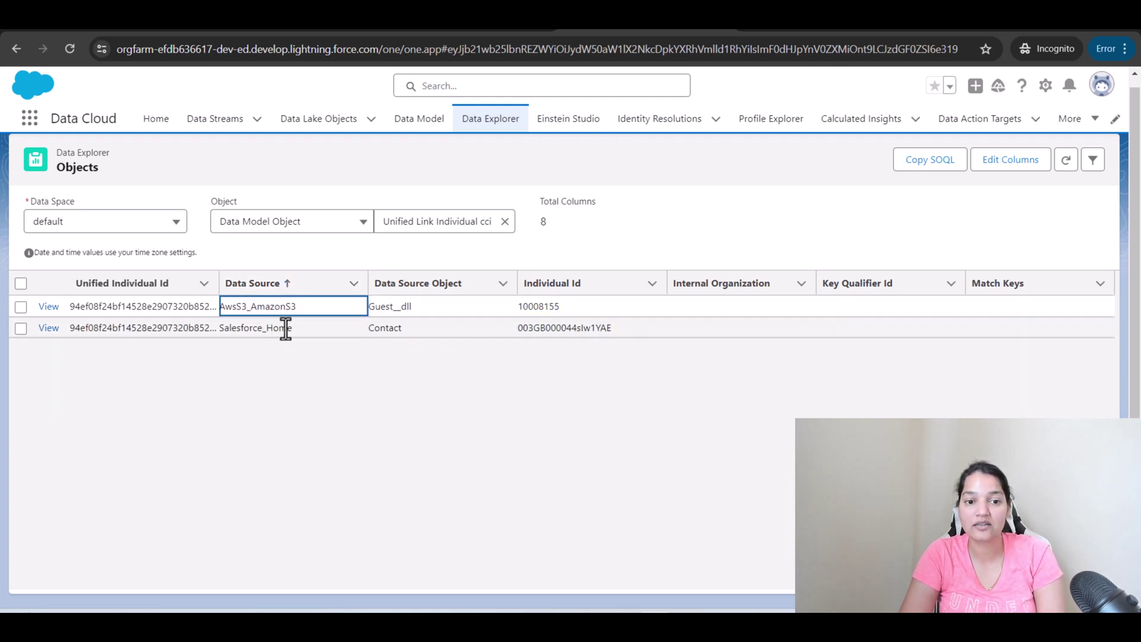
left_click(286, 329)
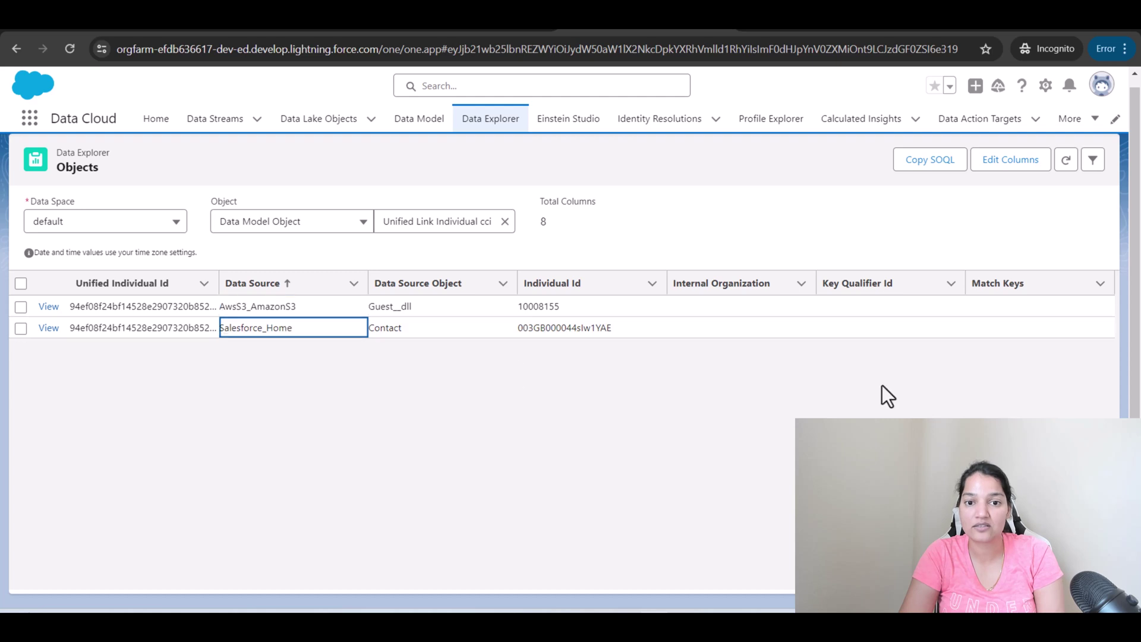
- Switch the Data Explorer object to Individual
left_click(505, 221)
type("in")
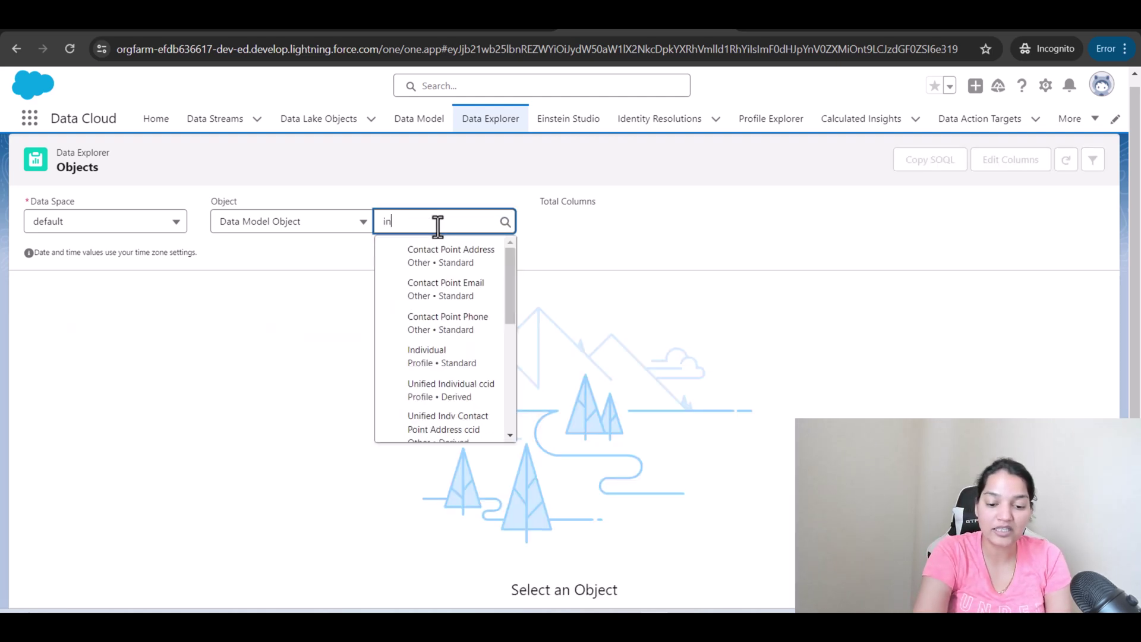
type("d")
left_click(443, 254)
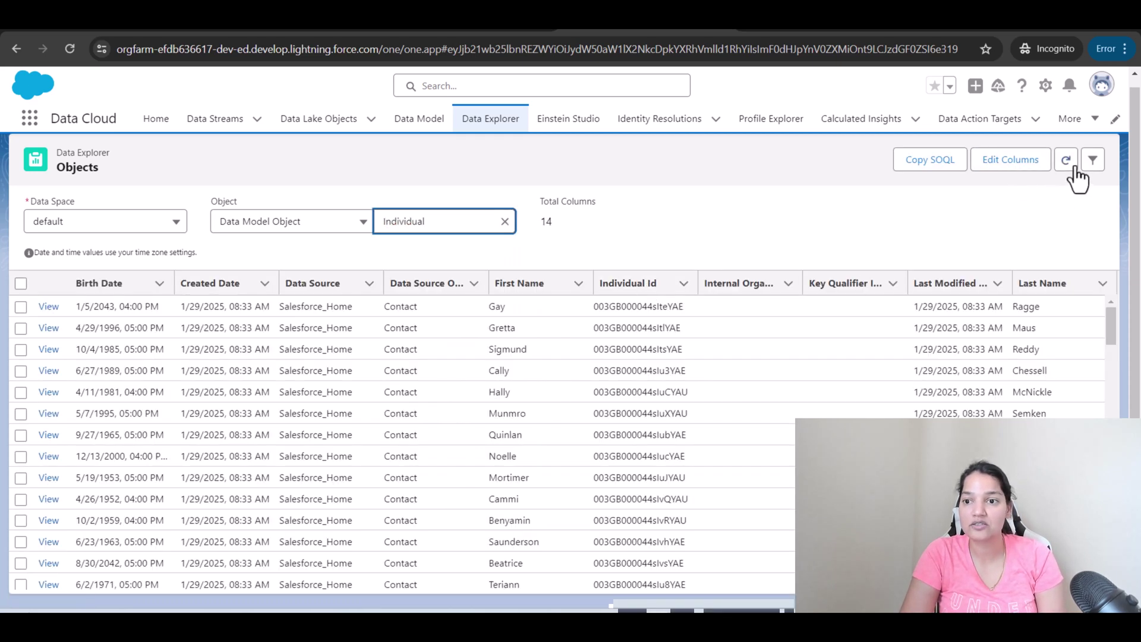
- Add and save a filter where Last Name equals the customer's surname
left_click(1093, 162)
left_click(913, 319)
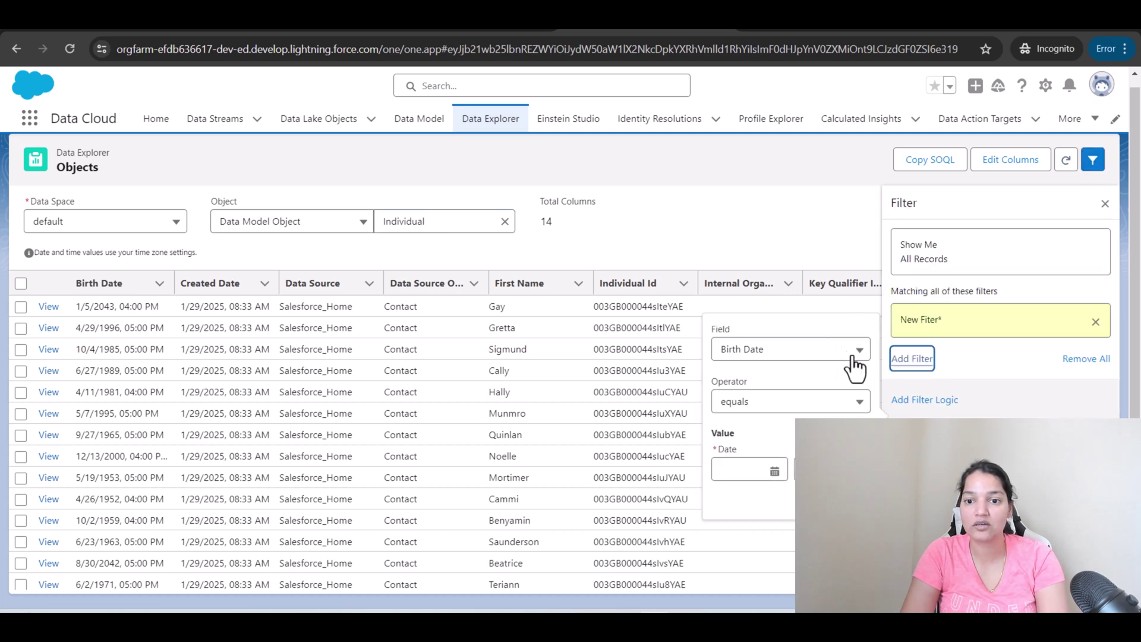
left_click(773, 352)
scroll(822, 381, "down", 1)
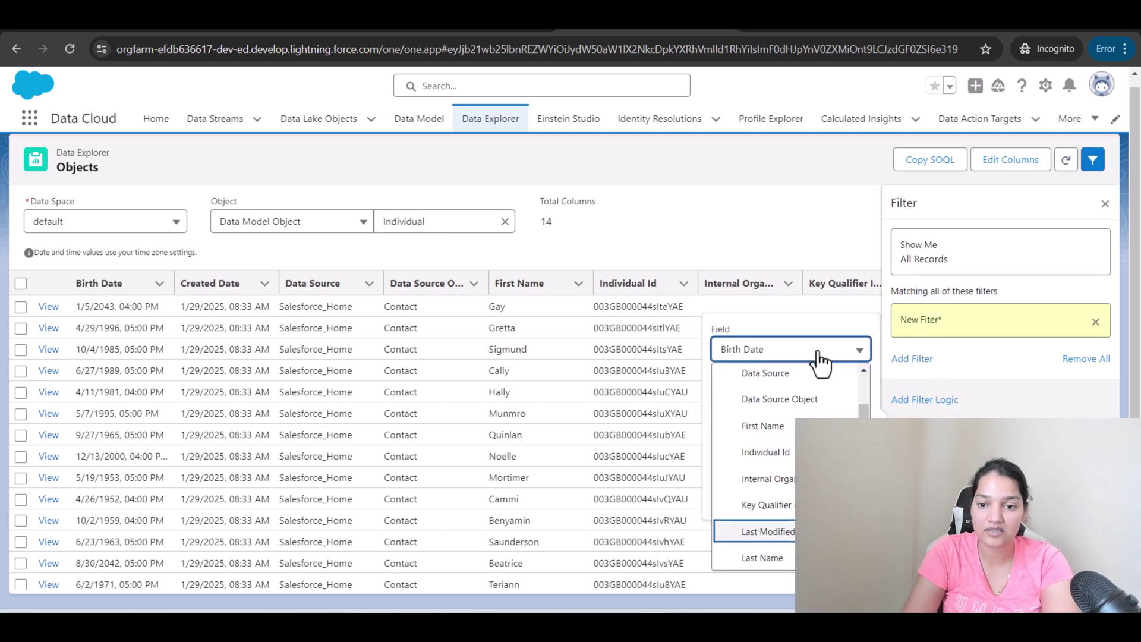
left_click(763, 557)
left_click(759, 458)
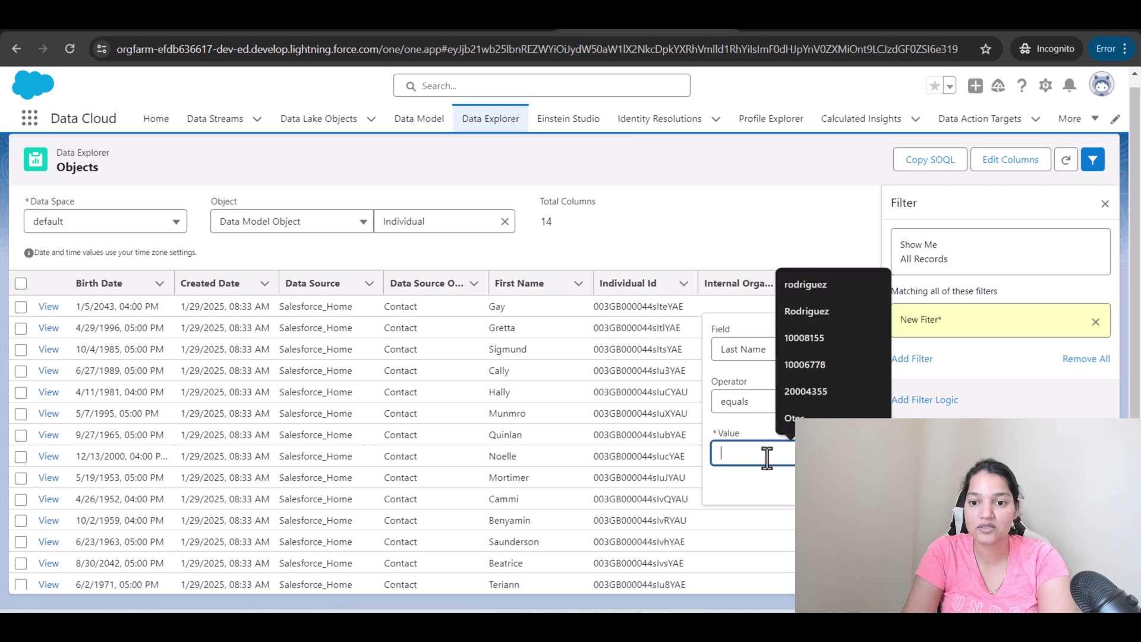
type("R")
key("Down")
key("Return")
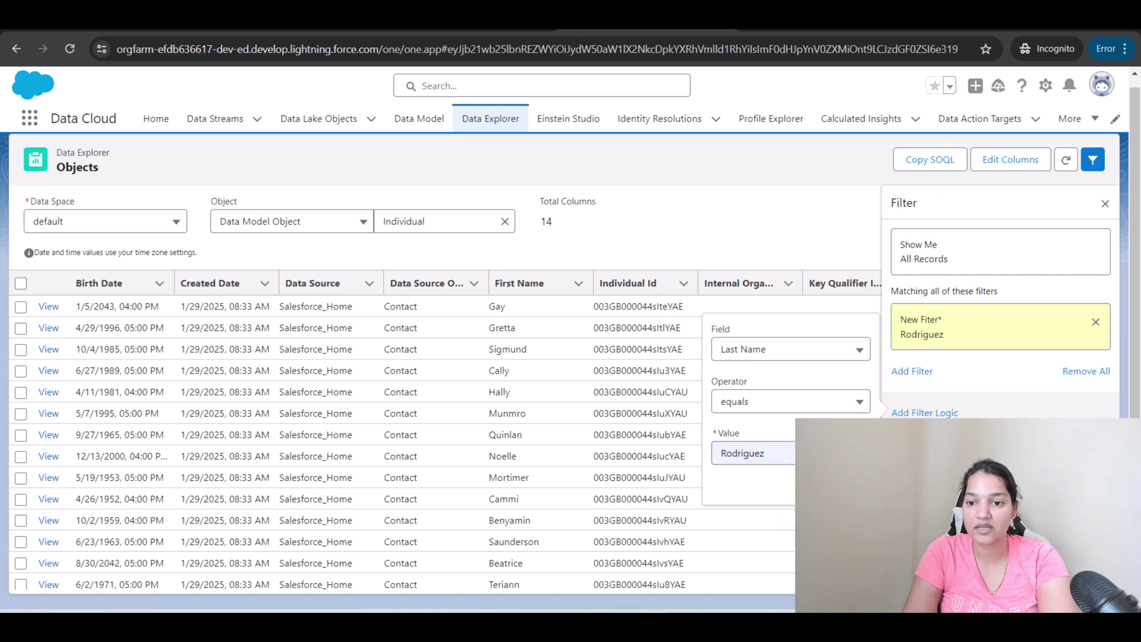
left_click(1095, 201)
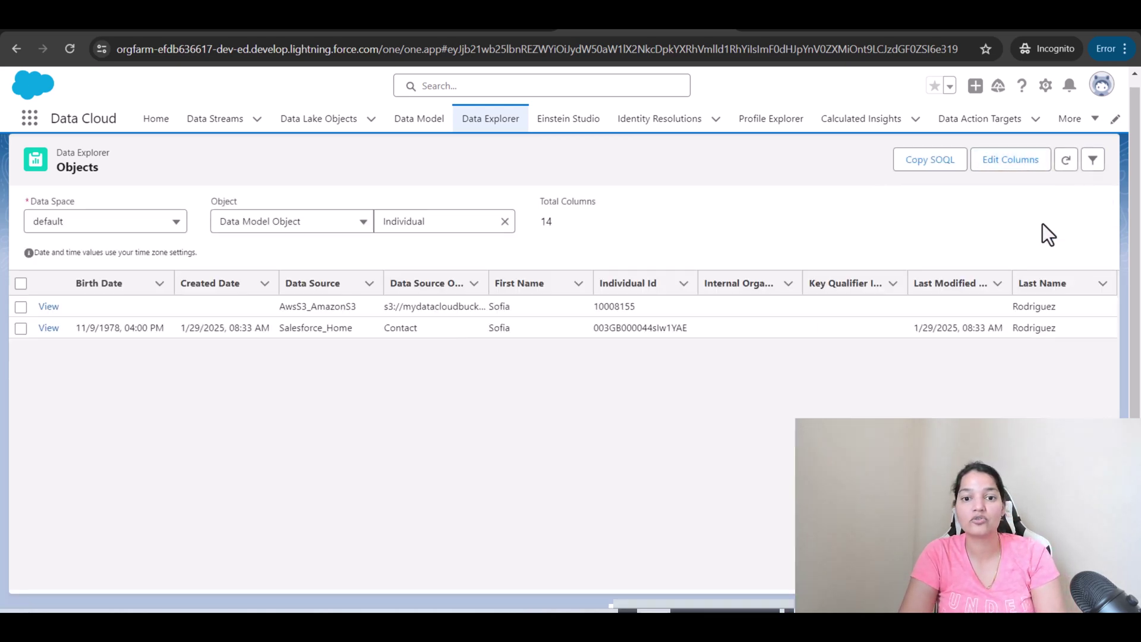